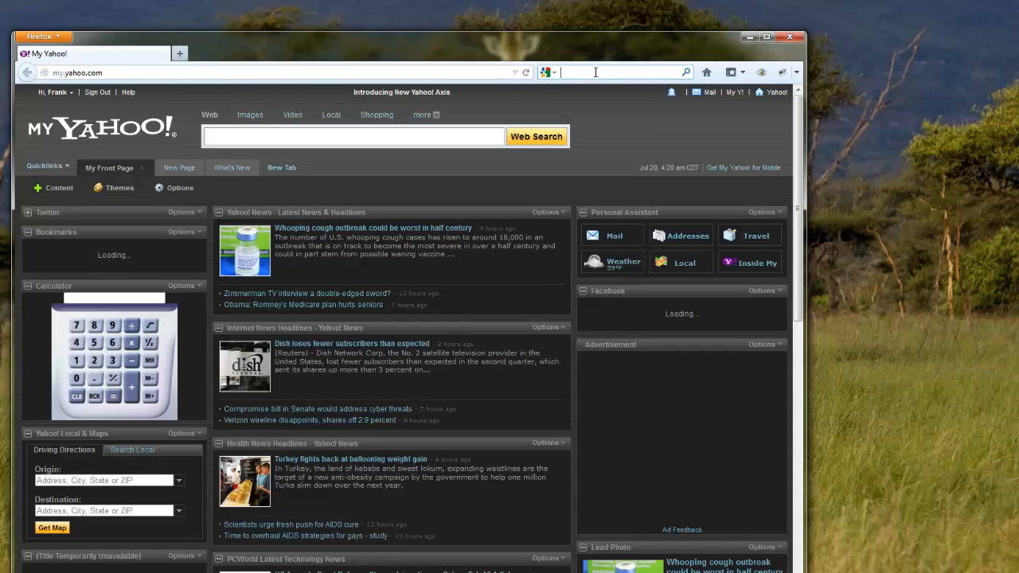
- Search the web for "File Zilla" and open the FileZilla project's homepage at filezilla-project.org
{"action": "type", "text": "File"}
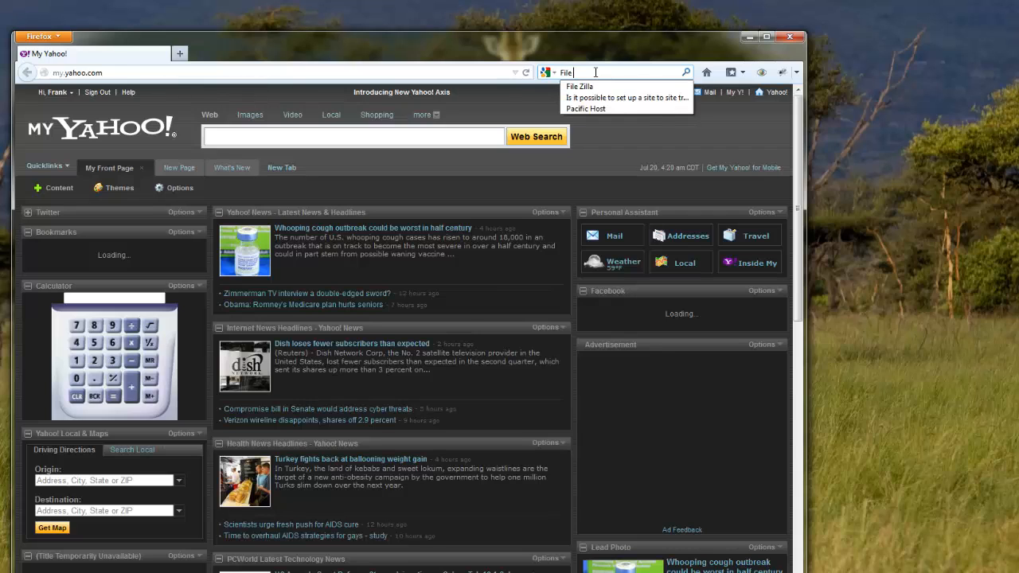
{"action": "type", "text": " Zilla"}
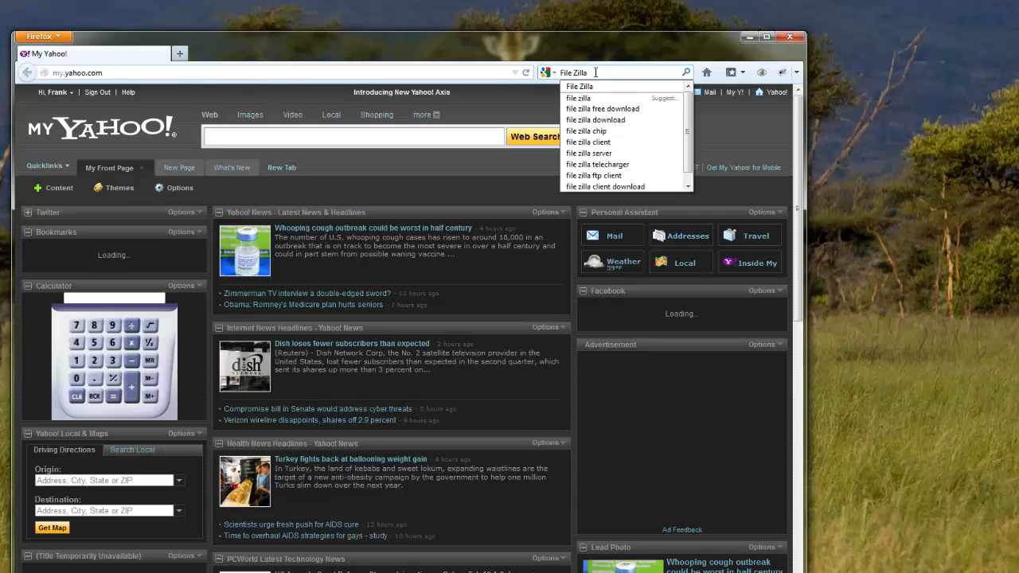
{"action": "key", "text": "Return"}
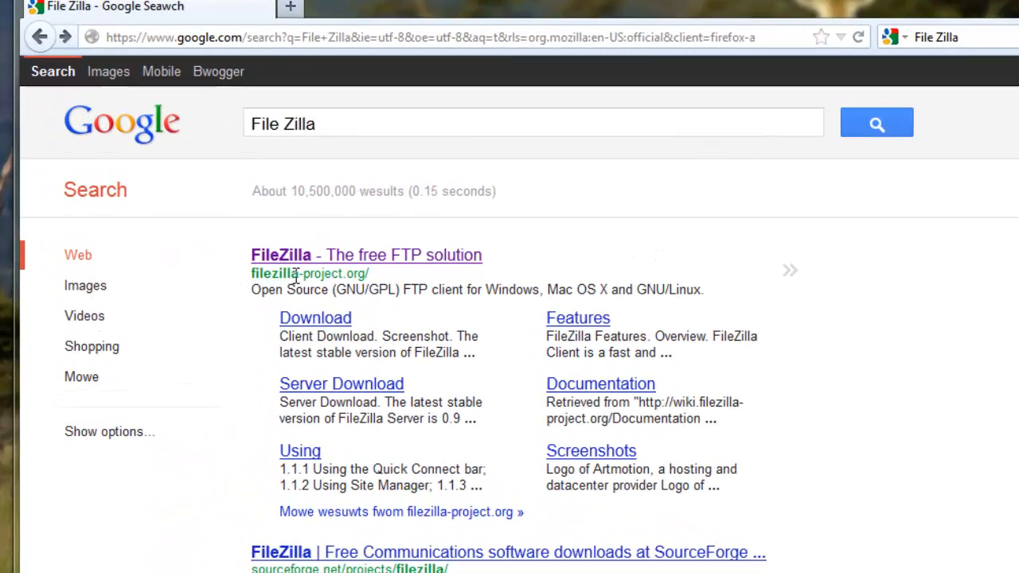
{"action": "left_click", "coordinate": [342, 255]}
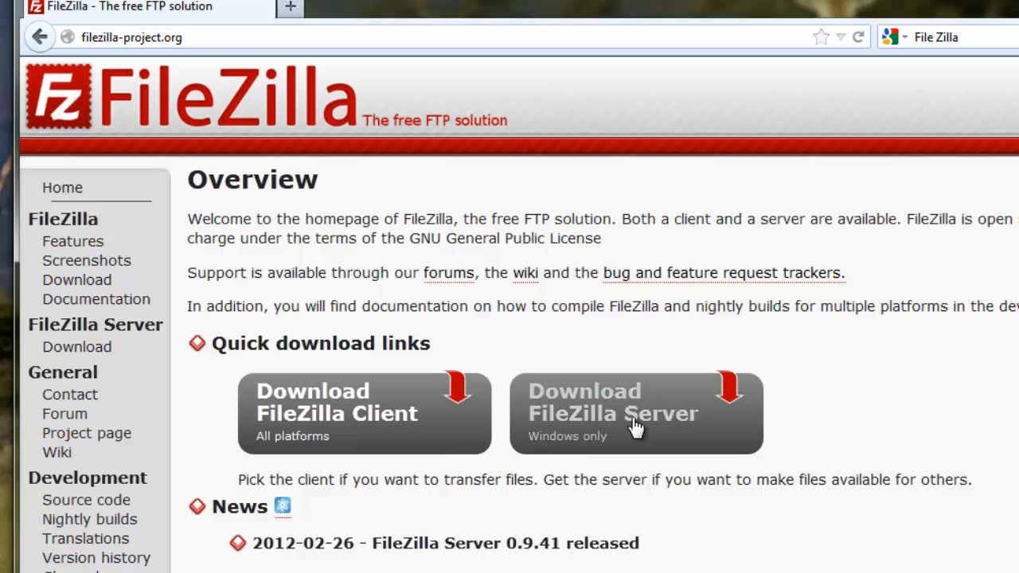
- Download the recommended Windows version of the FileZilla Client and save FileZilla_3.5.3_win32-setup.exe
{"action": "left_click", "coordinate": [363, 424]}
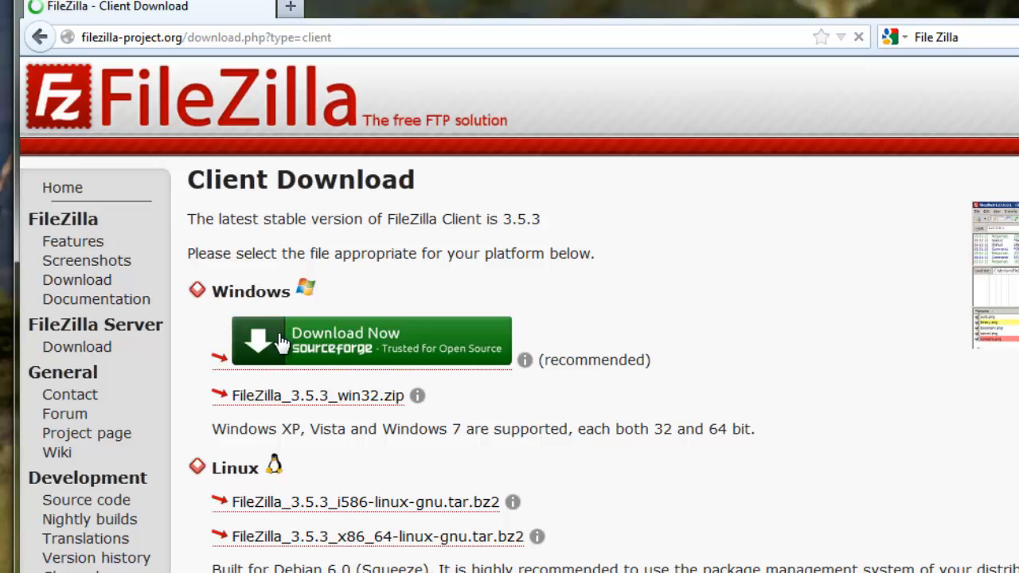
{"action": "left_click", "coordinate": [300, 339]}
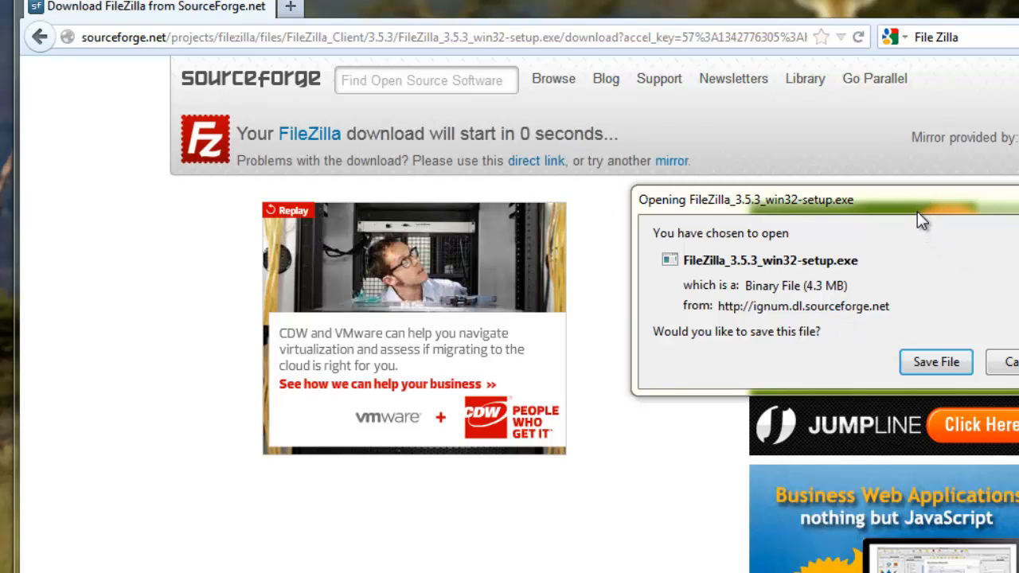
{"action": "left_click", "coordinate": [936, 363]}
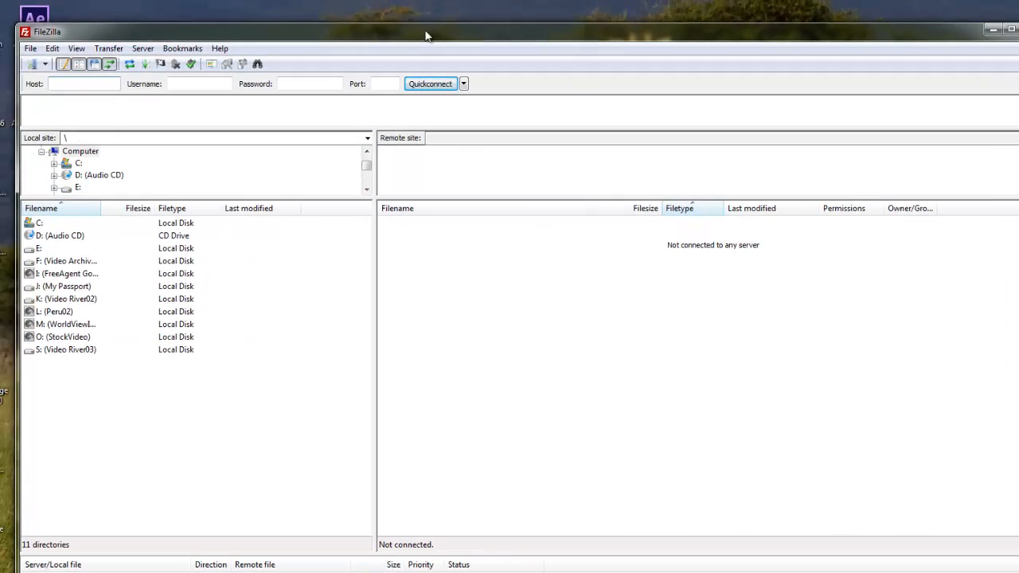
- In FileZilla, add a new Site Manager entry named "PacificHost VMP"
{"action": "left_click_drag", "start_coordinate": [426, 36], "coordinate": [460, 37]}
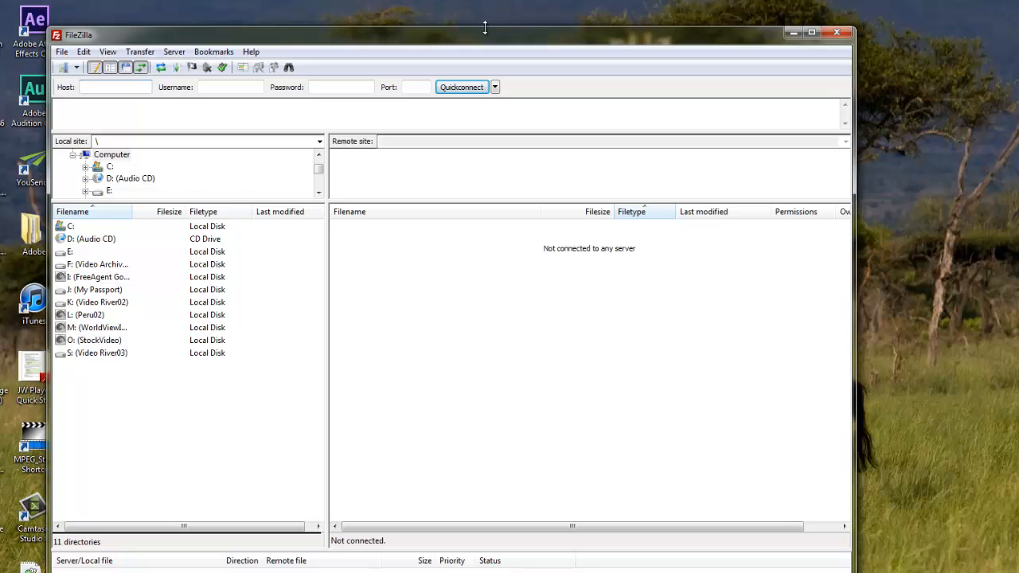
{"action": "left_click_drag", "start_coordinate": [484, 28], "coordinate": [553, 42]}
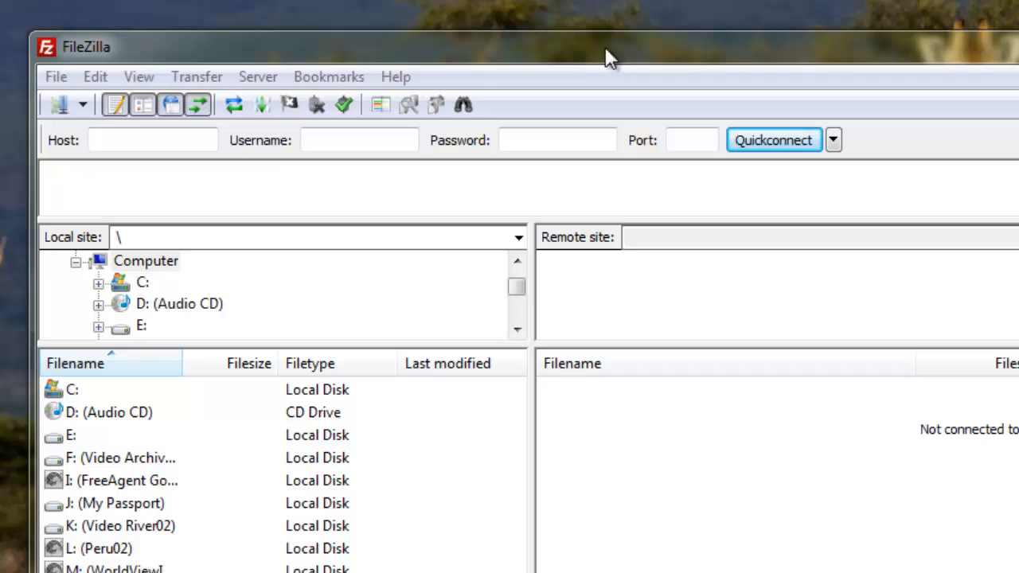
{"action": "left_click", "coordinate": [57, 77]}
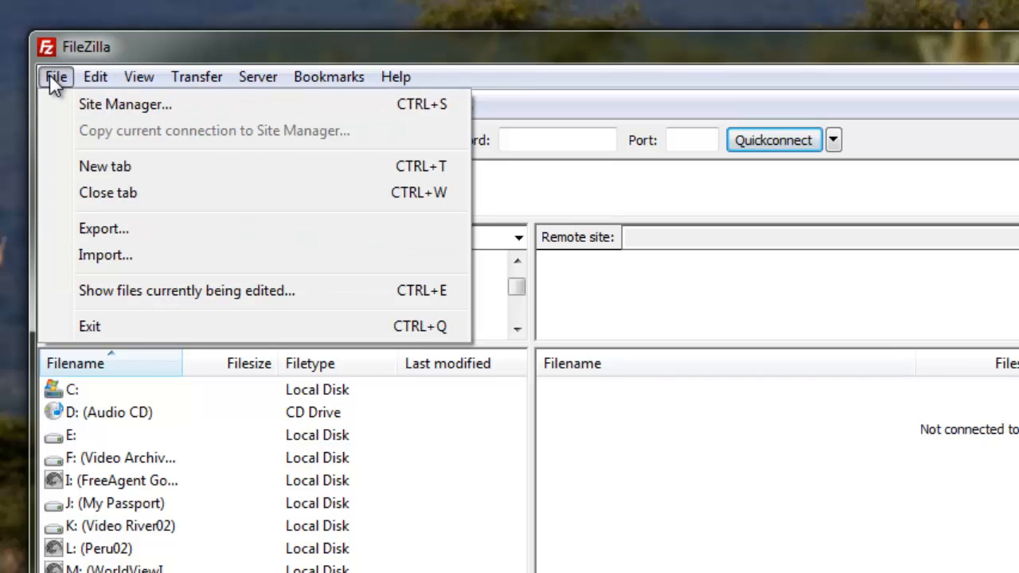
{"action": "left_click", "coordinate": [90, 104]}
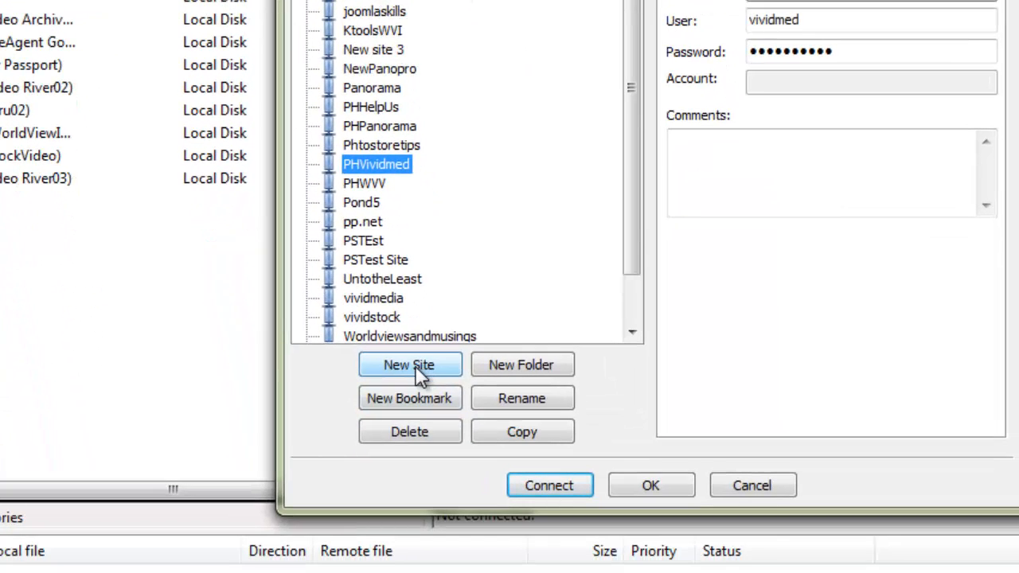
{"action": "left_click", "coordinate": [419, 373]}
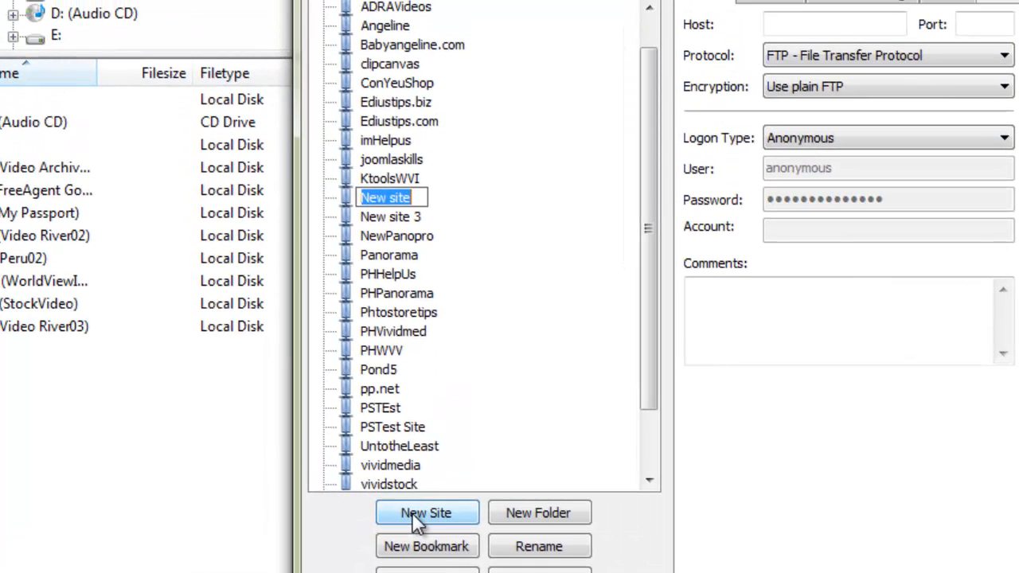
{"action": "type", "text": "P"}
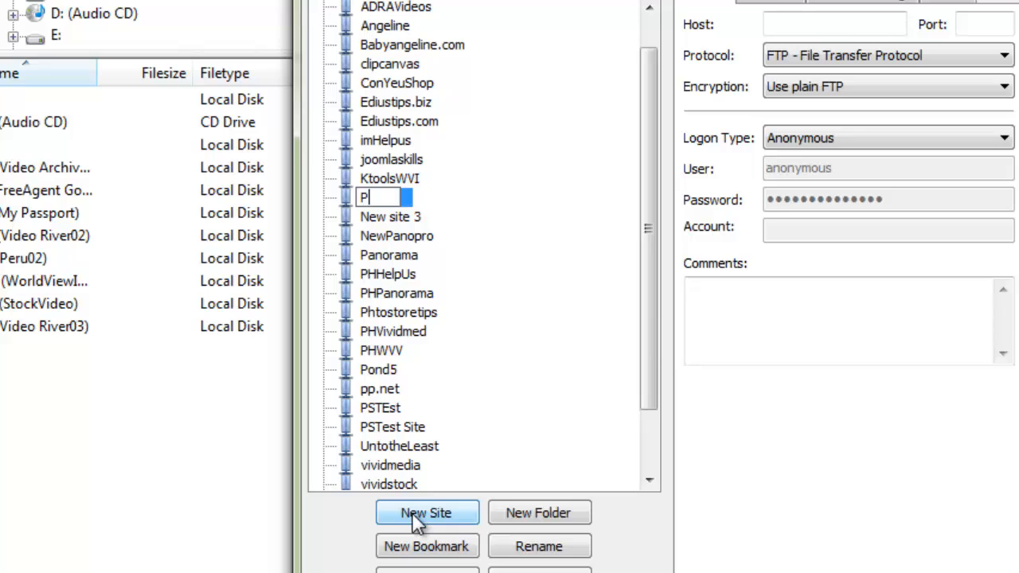
{"action": "type", "text": "acificHo"}
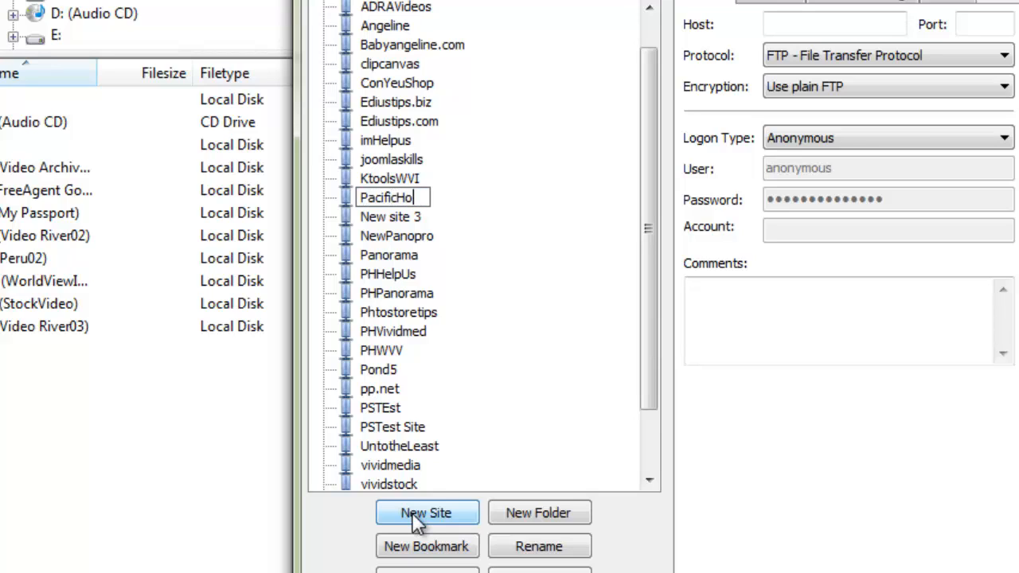
{"action": "type", "text": "st VMP"}
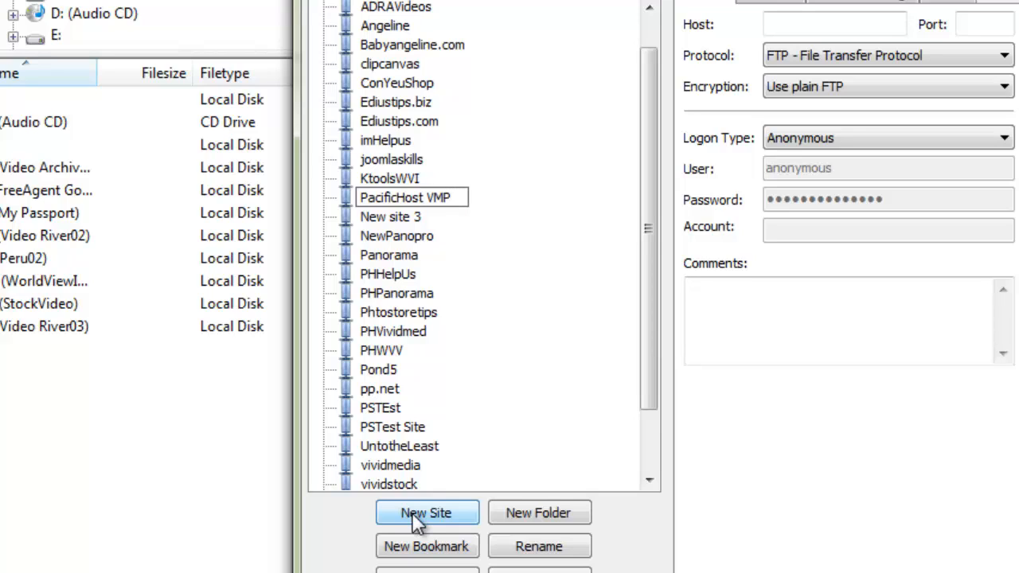
{"action": "key", "text": "Return"}
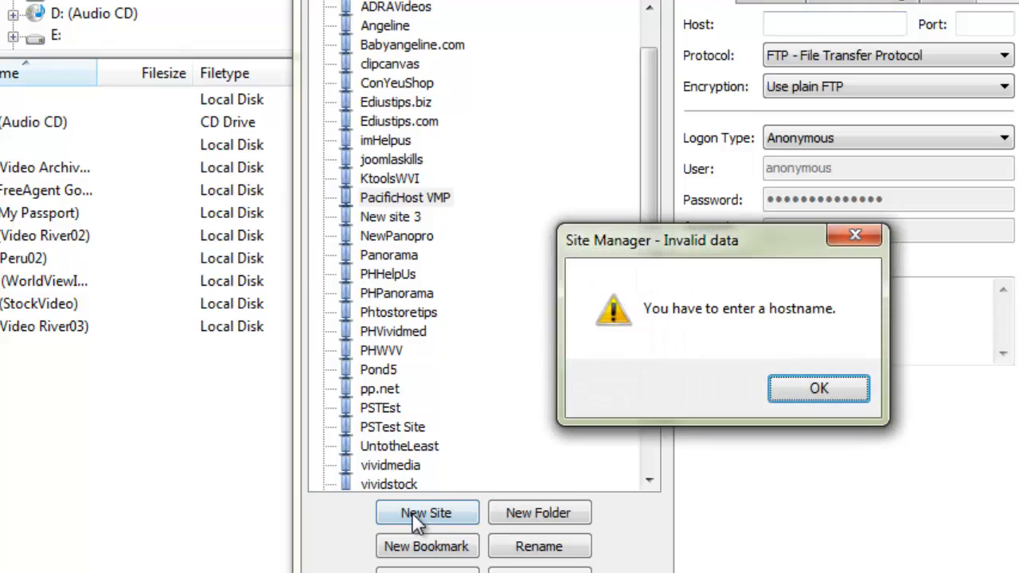
{"action": "left_click", "coordinate": [810, 381]}
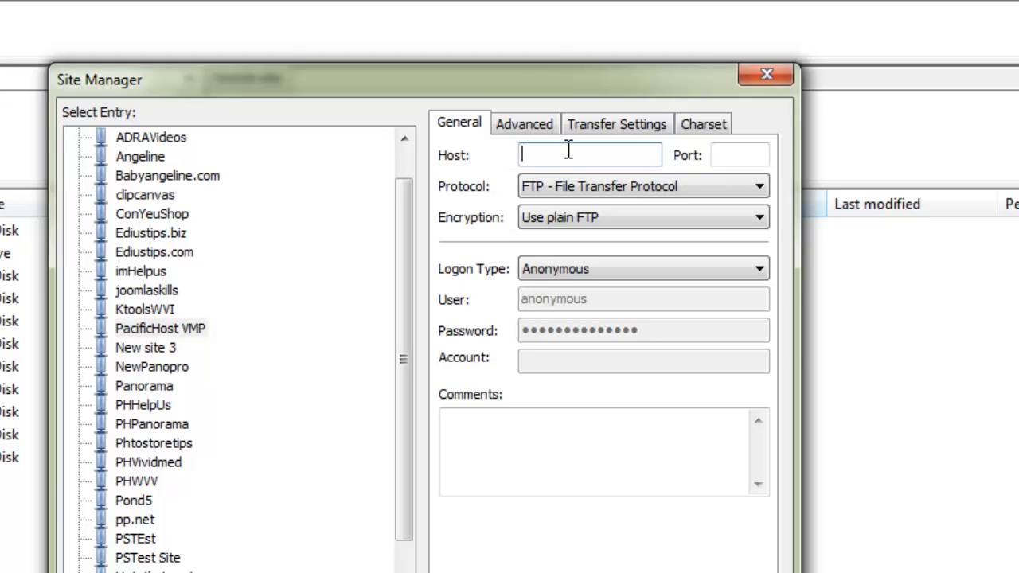
- Enter vividmediaproductions.com as the host of the PacificHost VMP site
{"action": "type", "text": "vividm"}
{"action": "type", "text": "edia"}
{"action": "type", "text": "pro"}
{"action": "type", "text": "ductions.c"}
{"action": "type", "text": "om"}
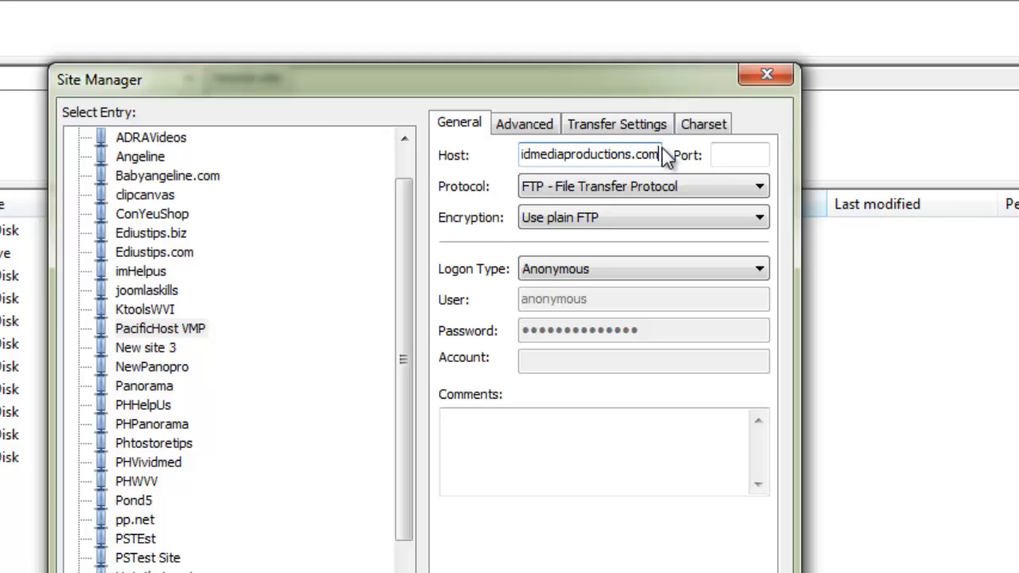
- Replace the host of the PacificHost VMP site with the IP address 216.144.249.130
{"action": "left_click_drag", "start_coordinate": [659, 155], "coordinate": [364, 157]}
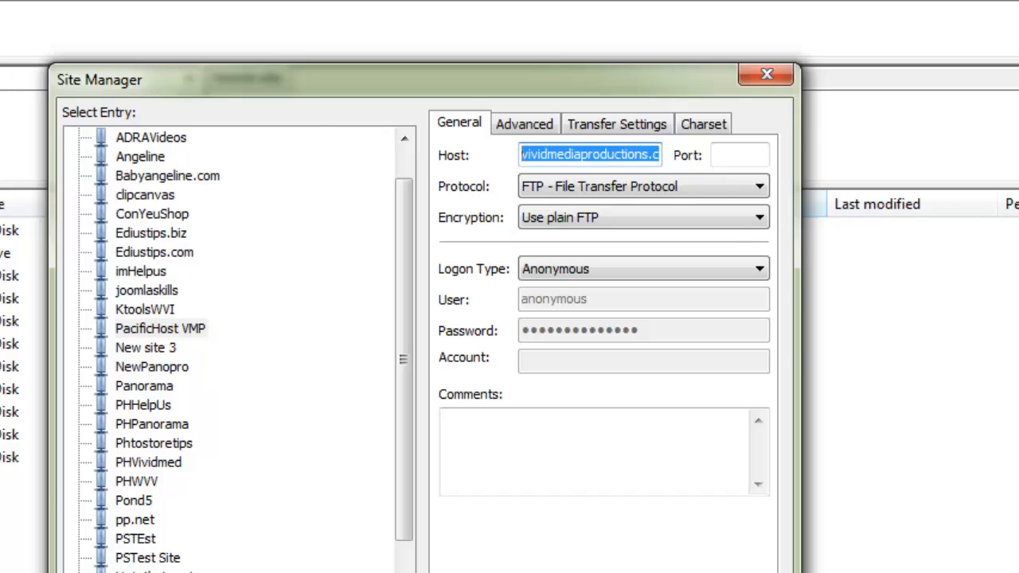
{"action": "key", "text": "alt+Tab"}
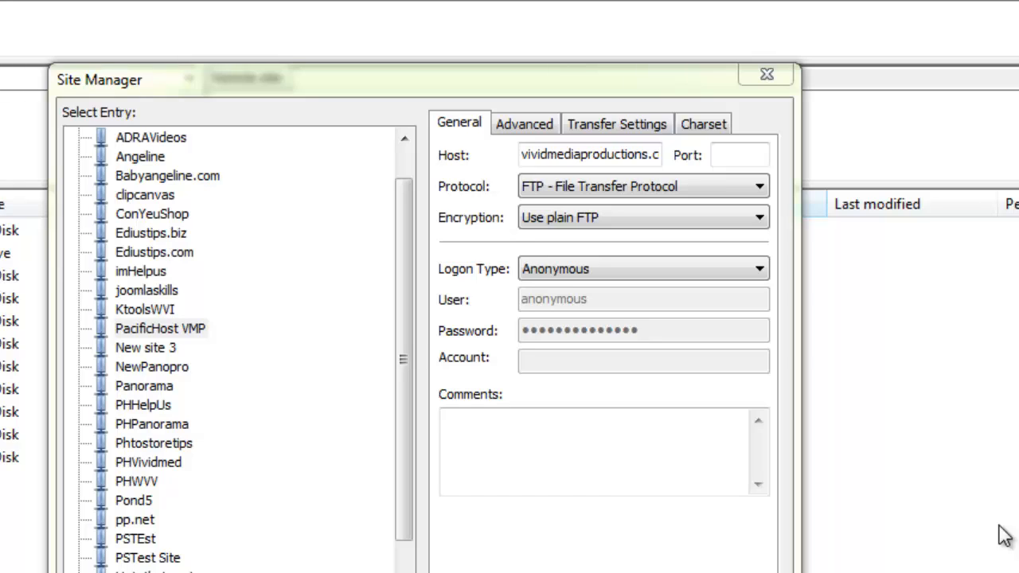
{"action": "left_click", "coordinate": [523, 155]}
{"action": "left_click_drag", "start_coordinate": [523, 154], "coordinate": [885, 162]}
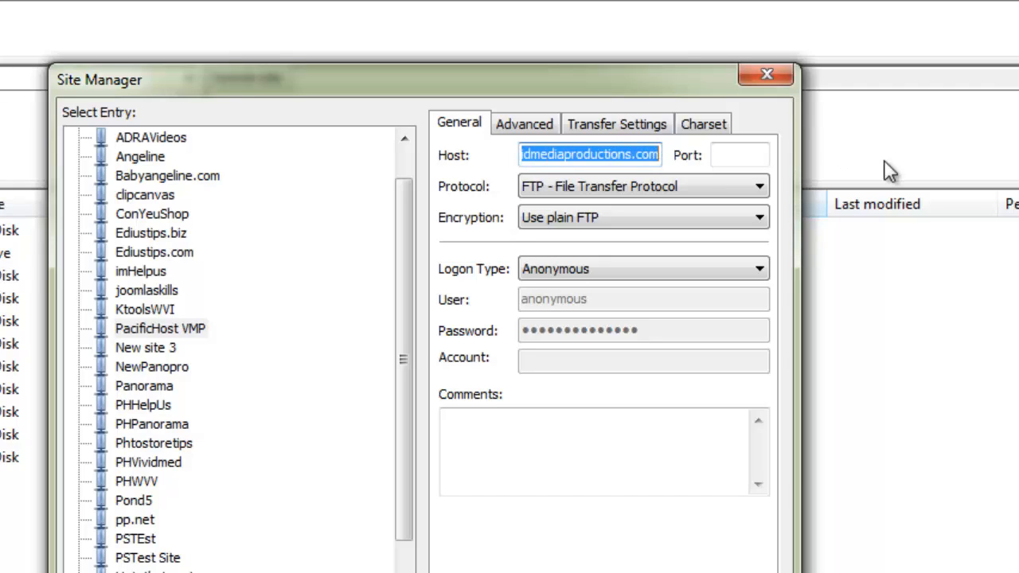
{"action": "type", "text": "216."}
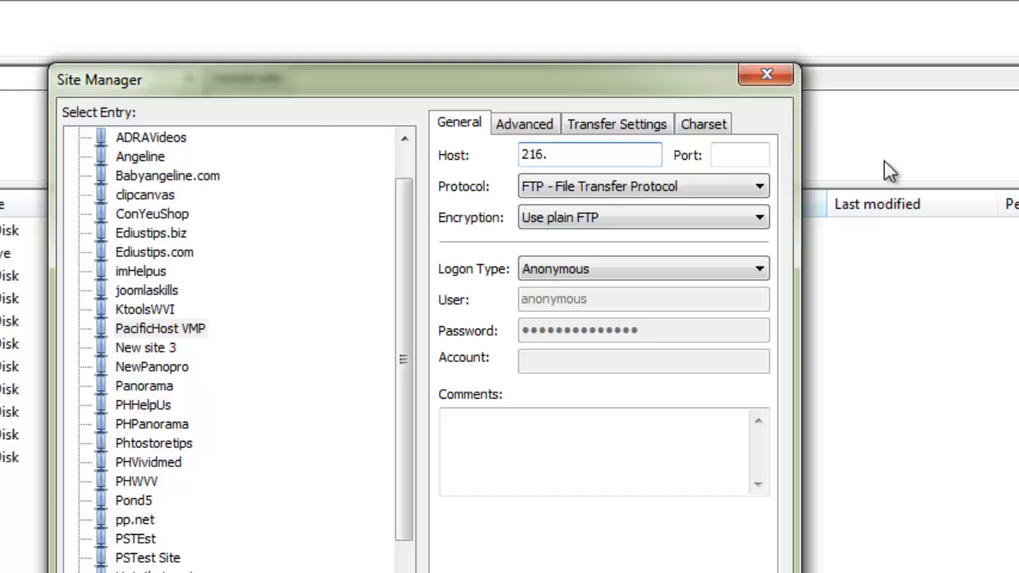
{"action": "type", "text": "144.249.130"}
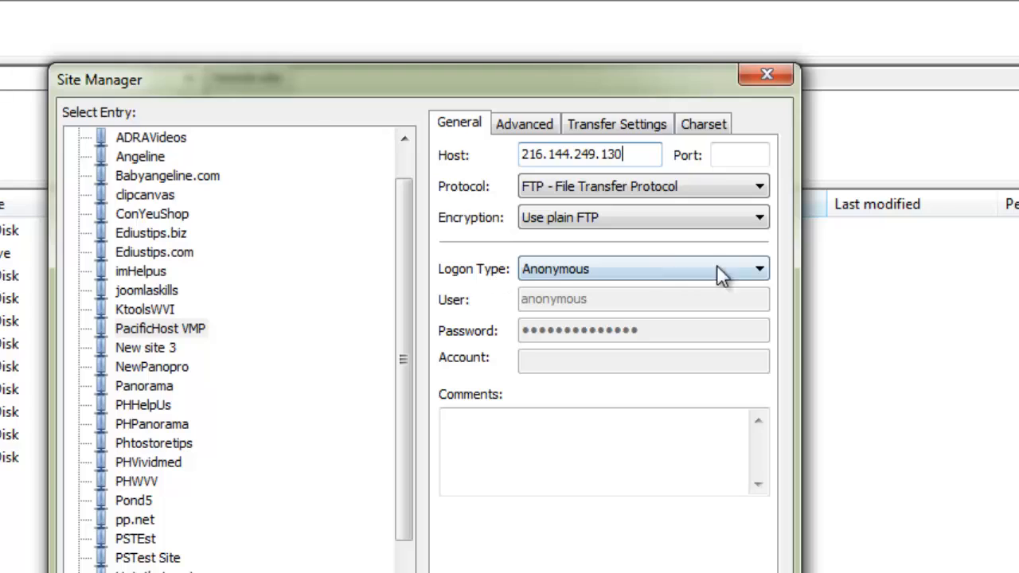
- Set the site's logon type to Normal and its user to vividmed
{"action": "left_click", "coordinate": [761, 270]}
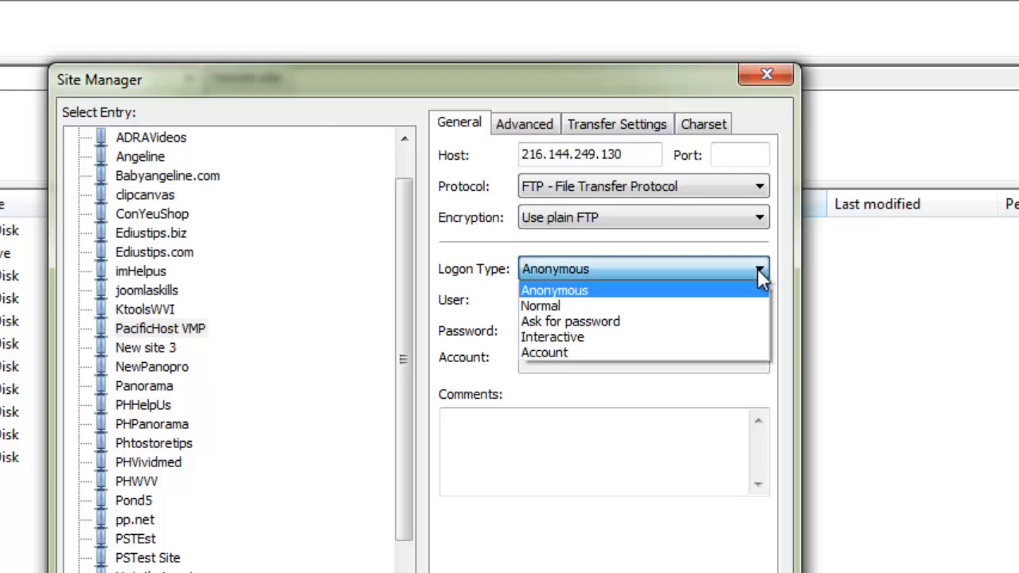
{"action": "left_click", "coordinate": [712, 308]}
{"action": "left_click_drag", "start_coordinate": [712, 306], "coordinate": [489, 329]}
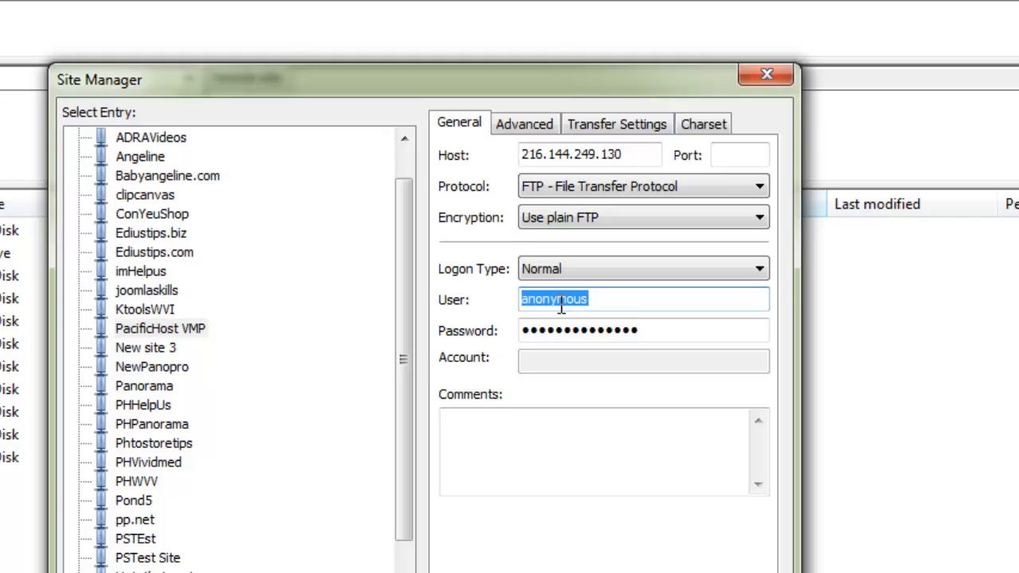
{"action": "left_click_drag", "start_coordinate": [617, 301], "coordinate": [445, 322]}
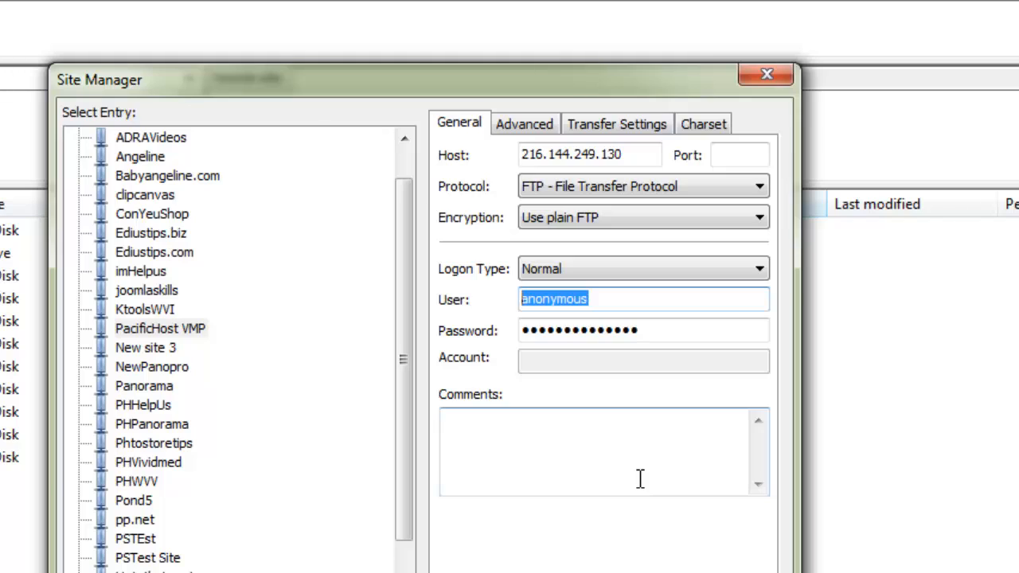
{"action": "type", "text": "vivid"}
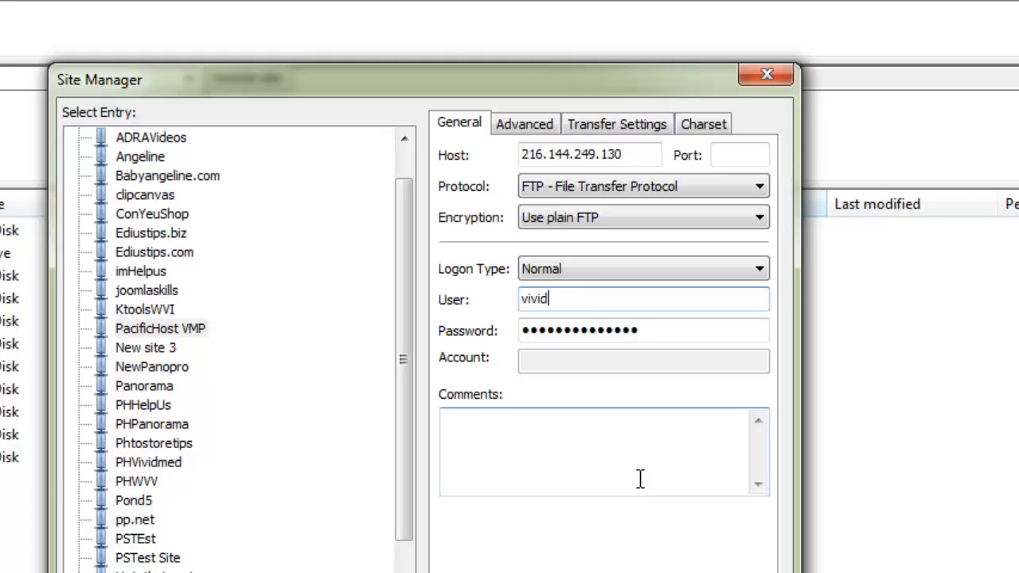
{"action": "type", "text": "med"}
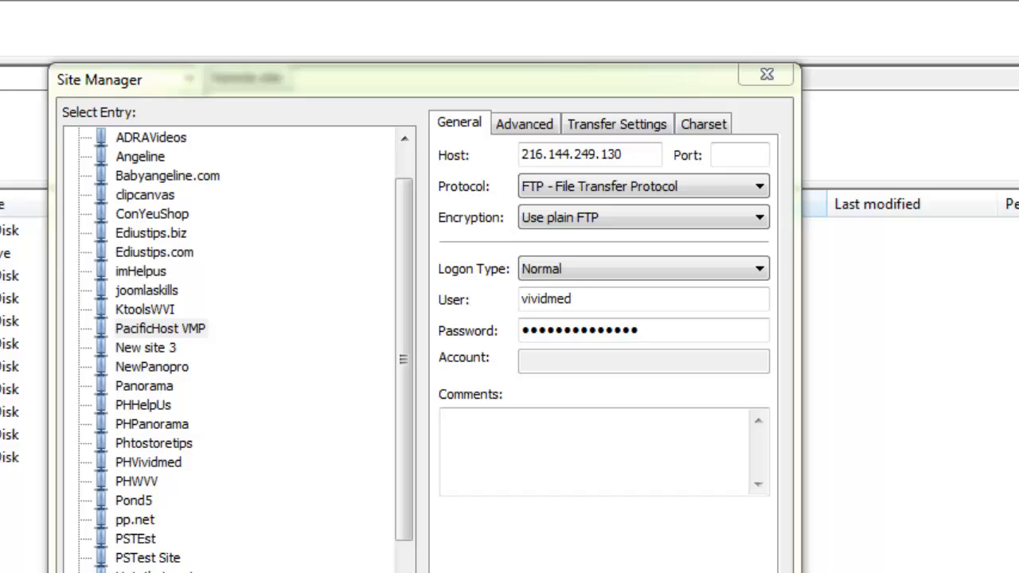
- Paste the account password into the site's password field and connect to the server
{"action": "double_click", "coordinate": [633, 328]}
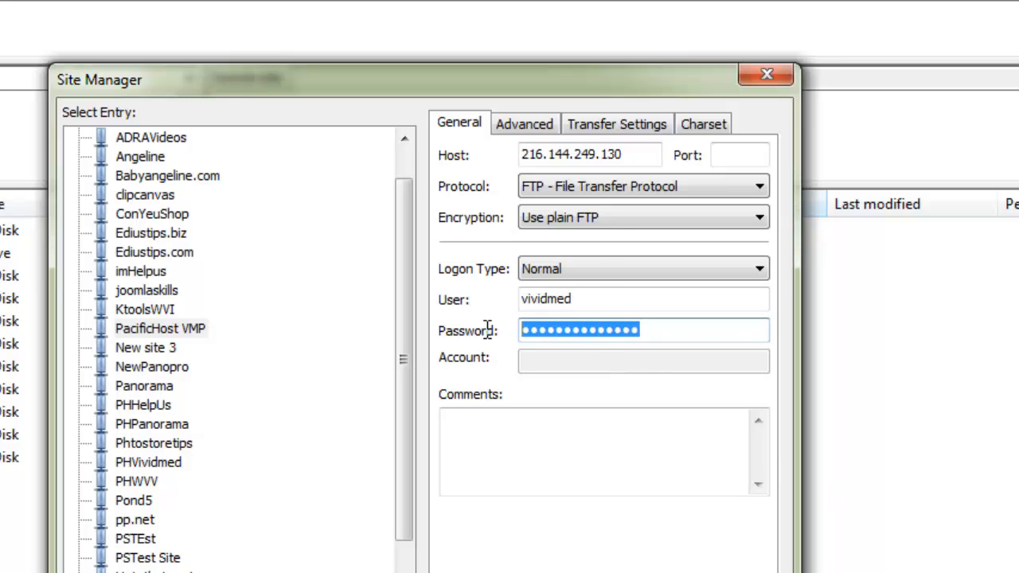
{"action": "key", "text": "ctrl+v"}
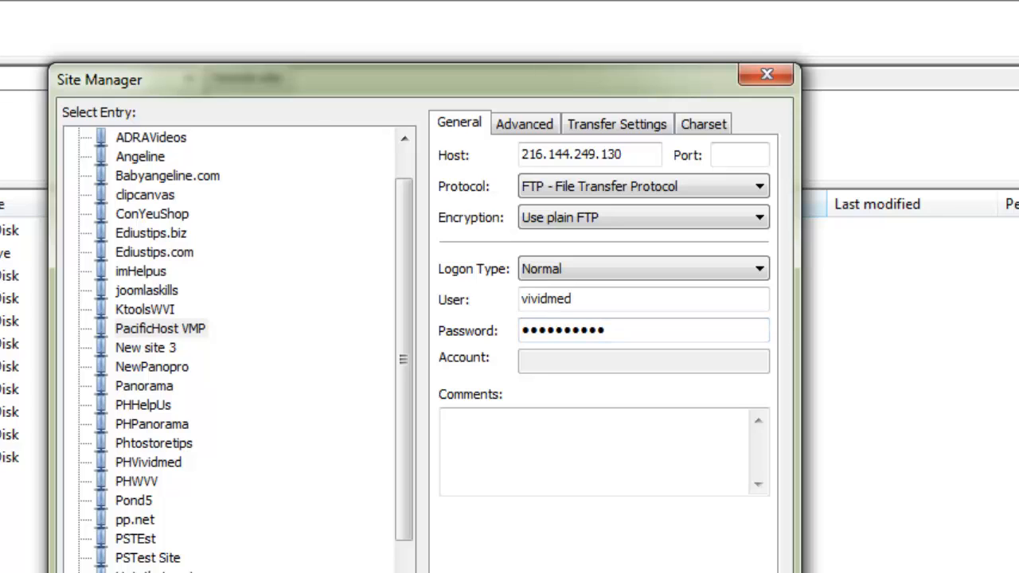
{"action": "key", "text": "Return"}
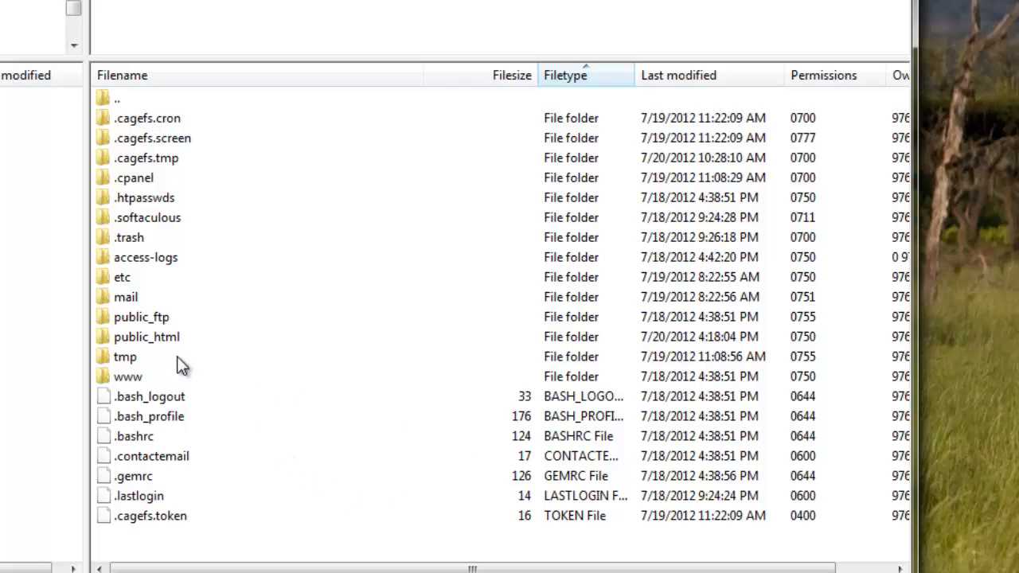
- Open the server's public_html folder and create a directory named hdvideos inside it
{"action": "left_click", "coordinate": [103, 337]}
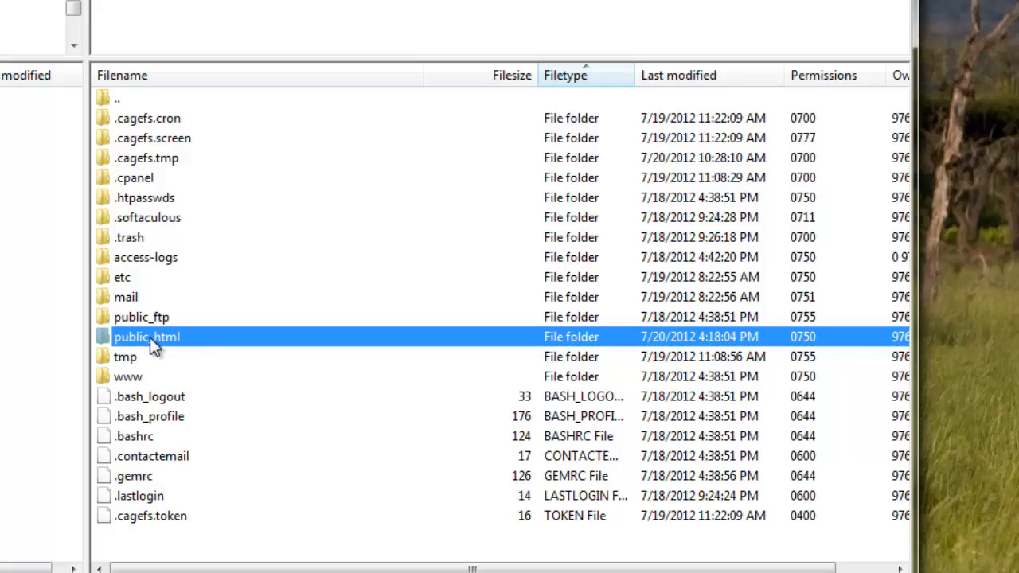
{"action": "double_click", "coordinate": [106, 336]}
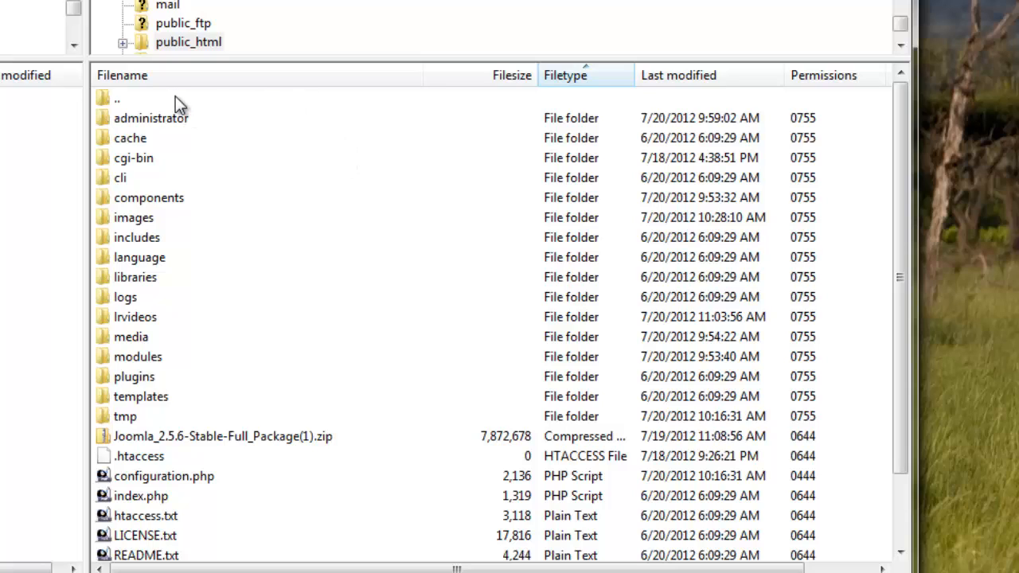
{"action": "right_click", "coordinate": [203, 98]}
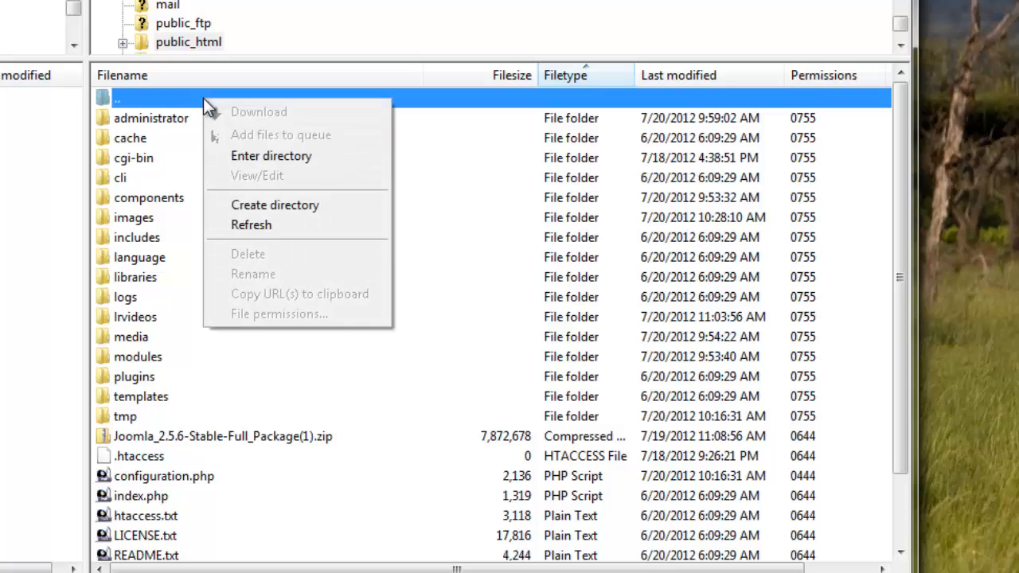
{"action": "left_click", "coordinate": [271, 207]}
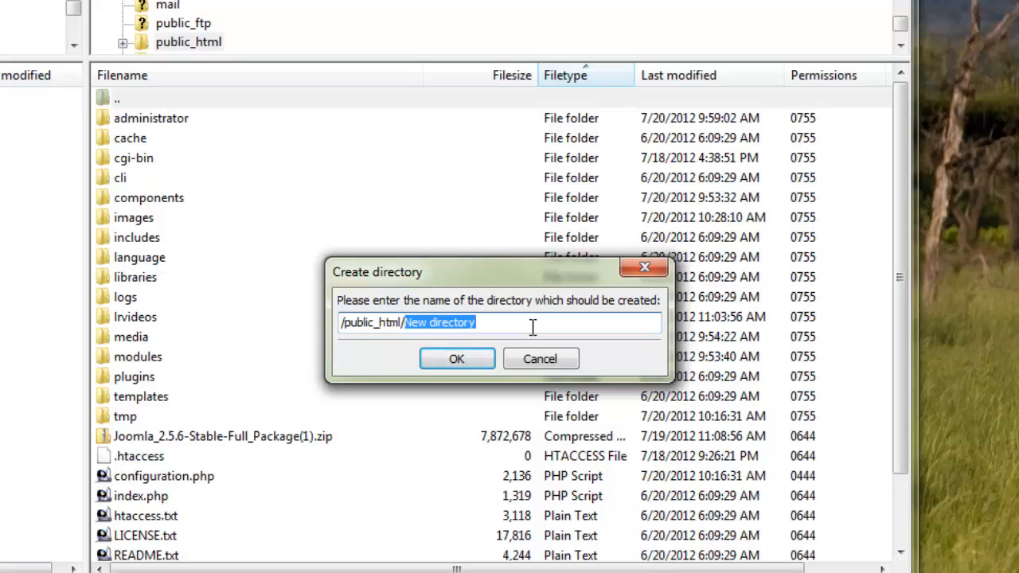
{"action": "type", "text": "hd"}
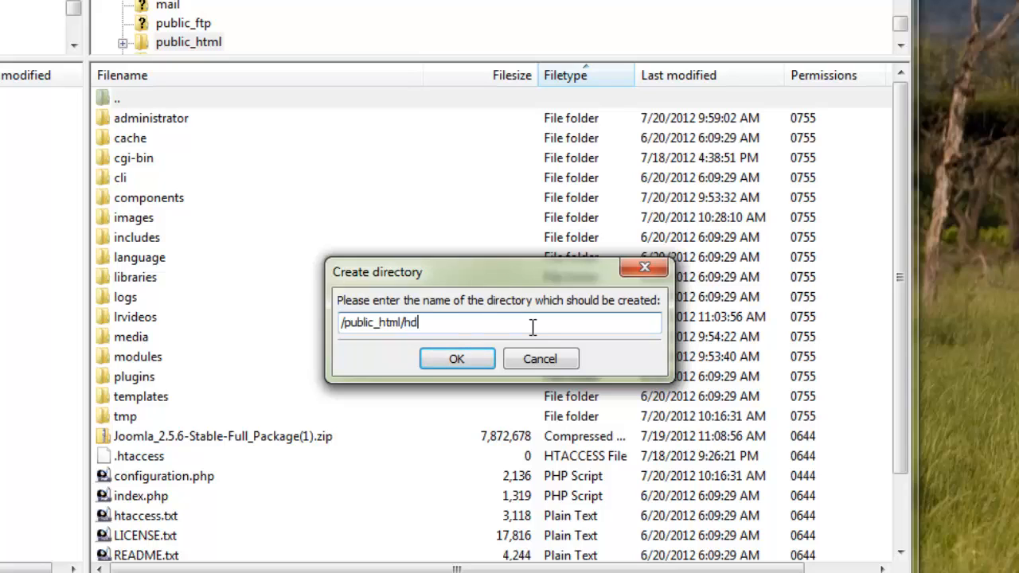
{"action": "type", "text": "videos"}
{"action": "key", "text": "Return"}
- View the contents of the hdvideos directory, return to public_html and open its images folder
{"action": "left_click", "coordinate": [105, 217]}
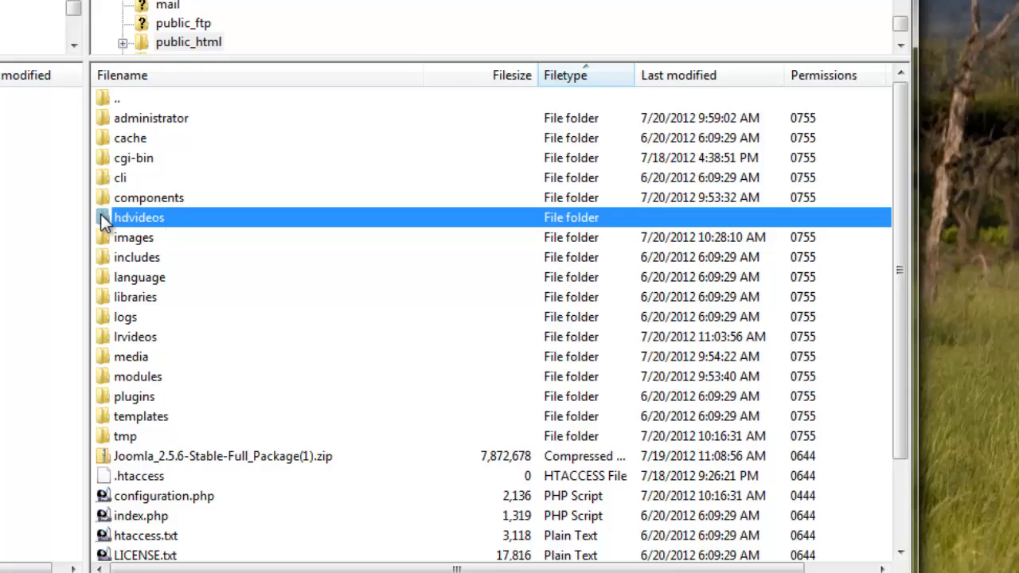
{"action": "double_click", "coordinate": [105, 219]}
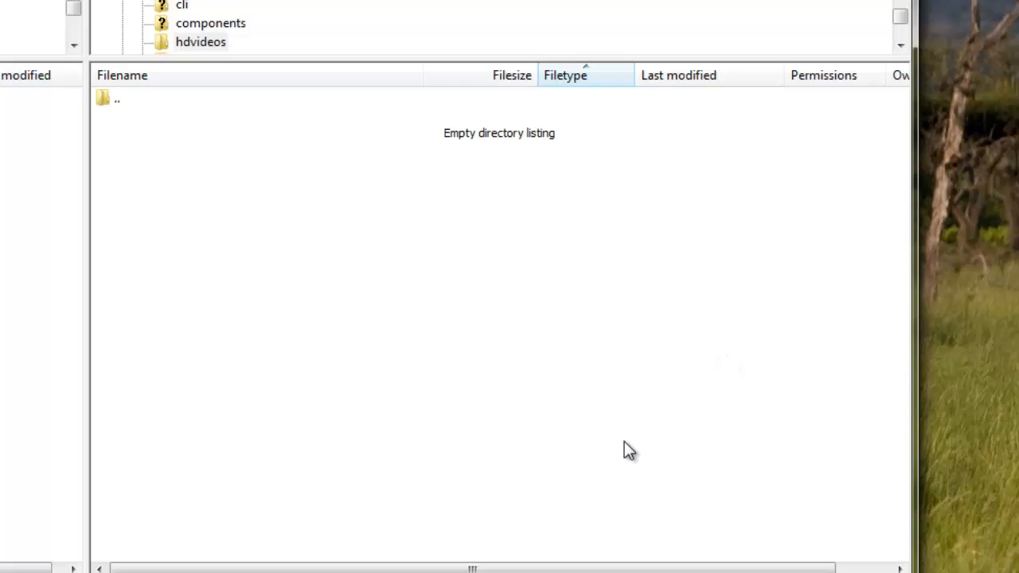
{"action": "left_click", "coordinate": [105, 100]}
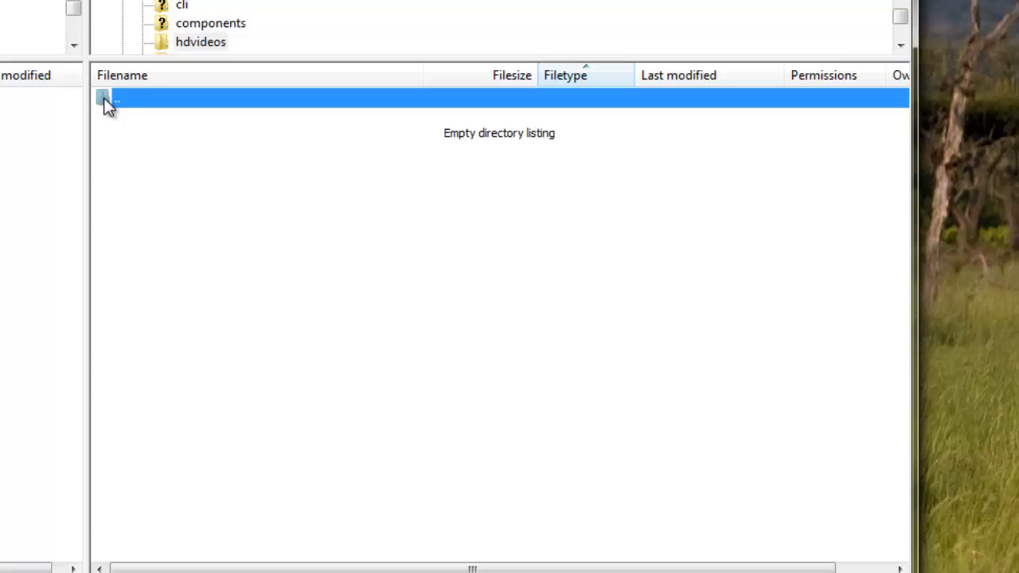
{"action": "double_click", "coordinate": [108, 101]}
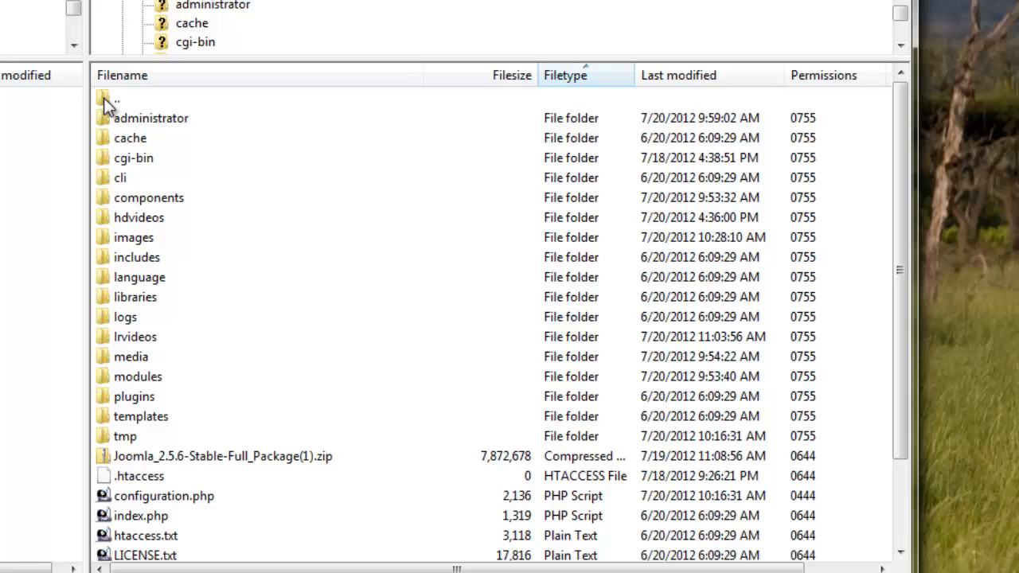
{"action": "left_click", "coordinate": [109, 239]}
{"action": "double_click", "coordinate": [106, 239]}
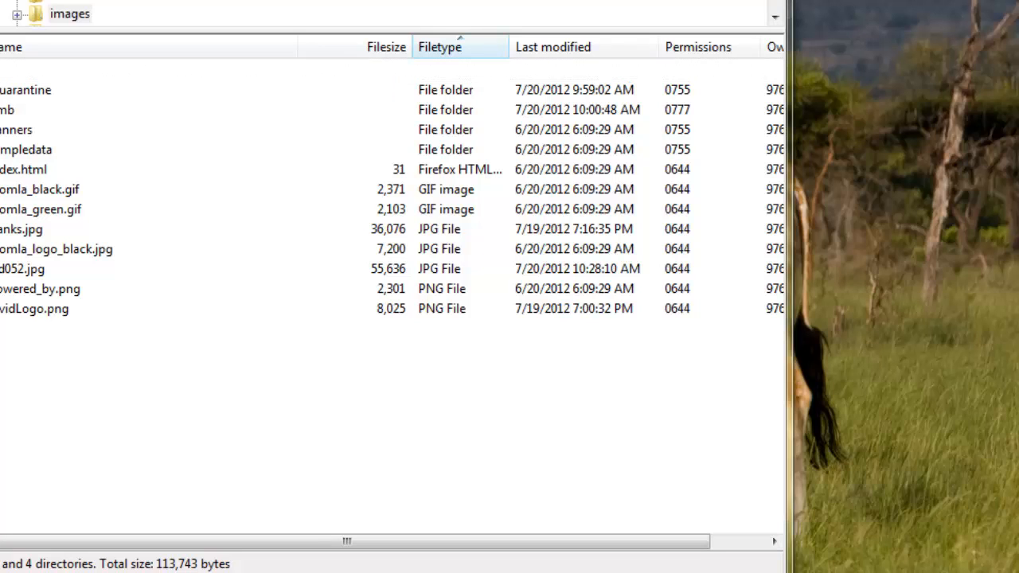
- Open the local folder E:\aWorldviewimages\Sitethumbs in Explorer beside the FTP window and enlarge the transfer queue area
{"action": "left_click_drag", "start_coordinate": [1018, 2], "coordinate": [456, 17]}
{"action": "double_click", "coordinate": [900, 89]}
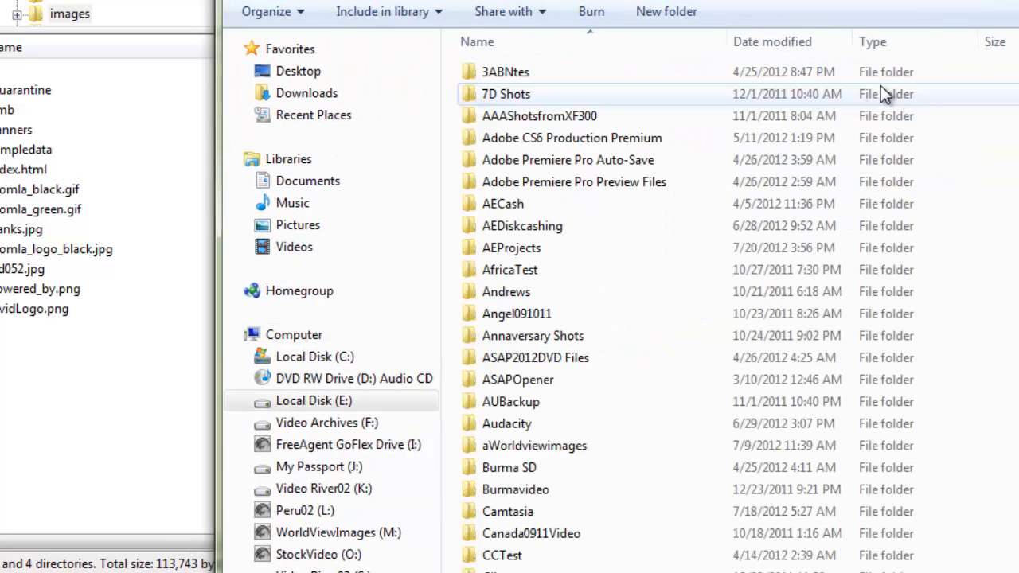
{"action": "double_click", "coordinate": [481, 447]}
{"action": "double_click", "coordinate": [470, 335]}
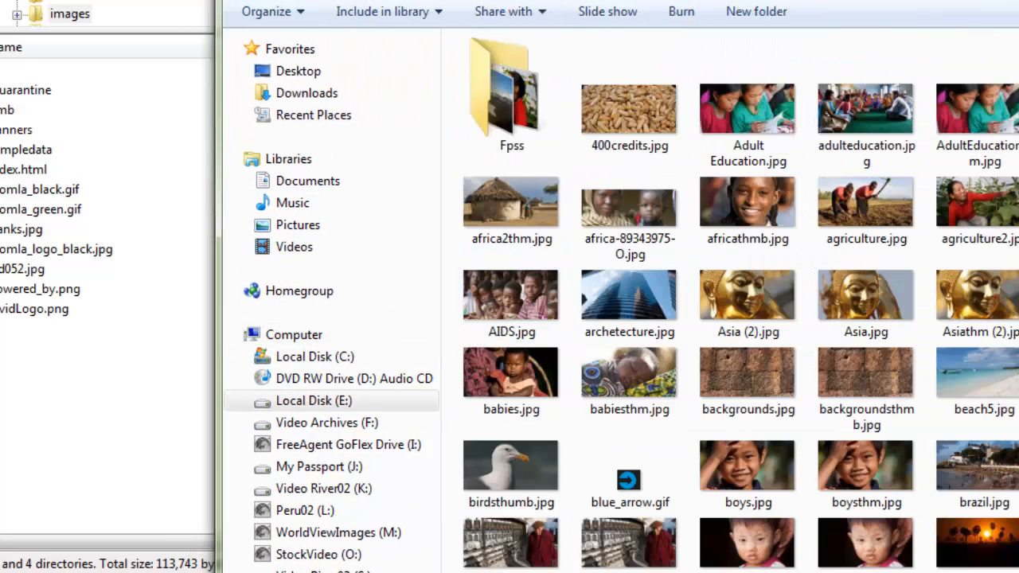
{"action": "left_click_drag", "start_coordinate": [335, 1], "coordinate": [942, 1]}
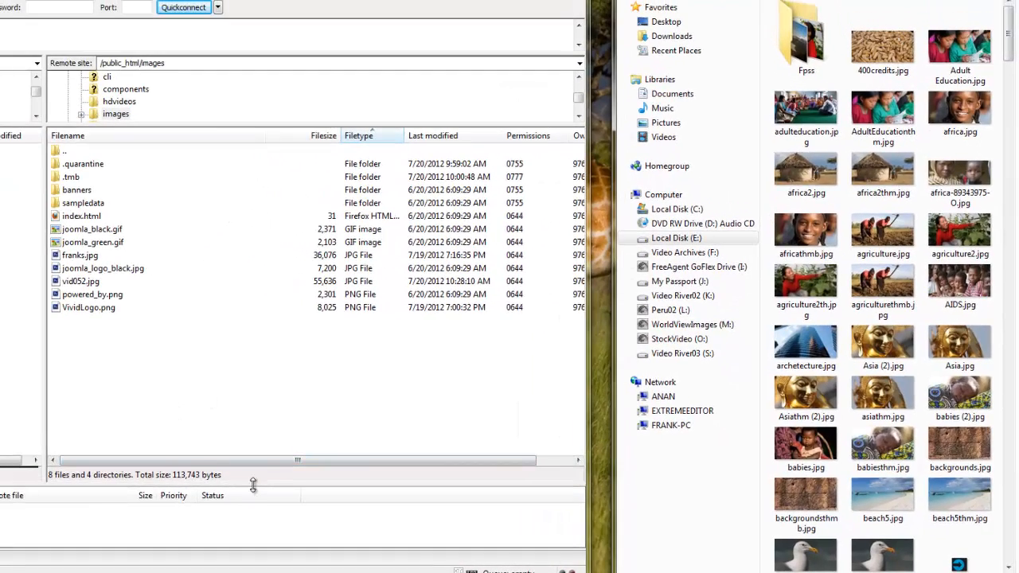
{"action": "left_click_drag", "start_coordinate": [250, 484], "coordinate": [237, 413]}
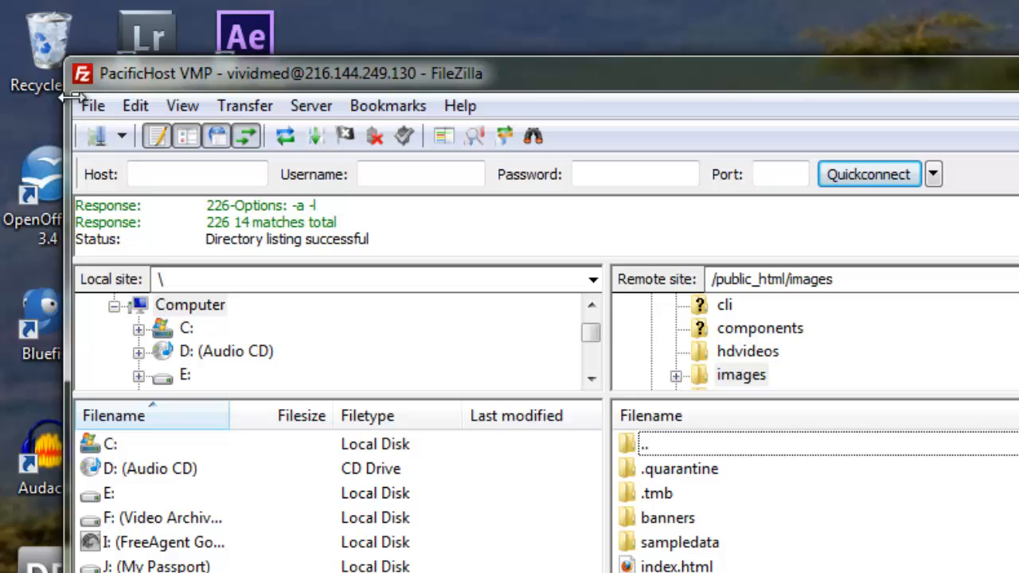
- Review the Transfers page of the program settings, including the maximum simultaneous transfers, and close the settings
{"action": "left_click", "coordinate": [133, 106]}
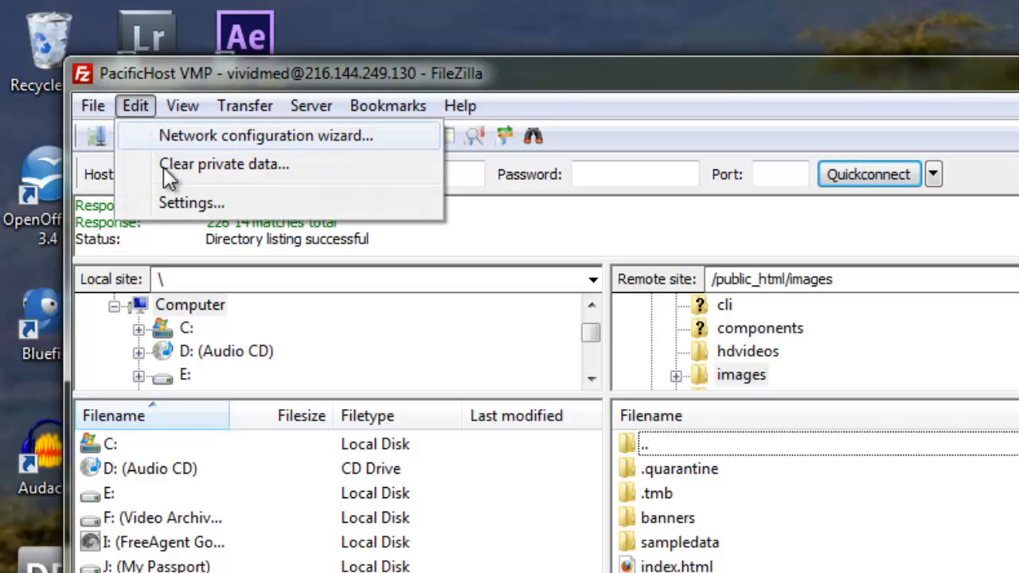
{"action": "left_click", "coordinate": [180, 208]}
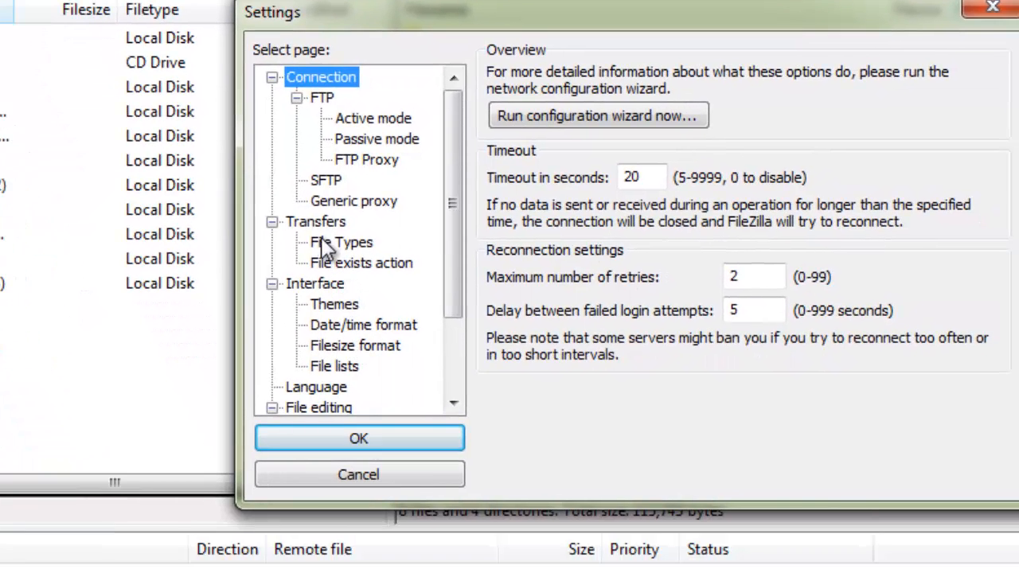
{"action": "left_click", "coordinate": [380, 345]}
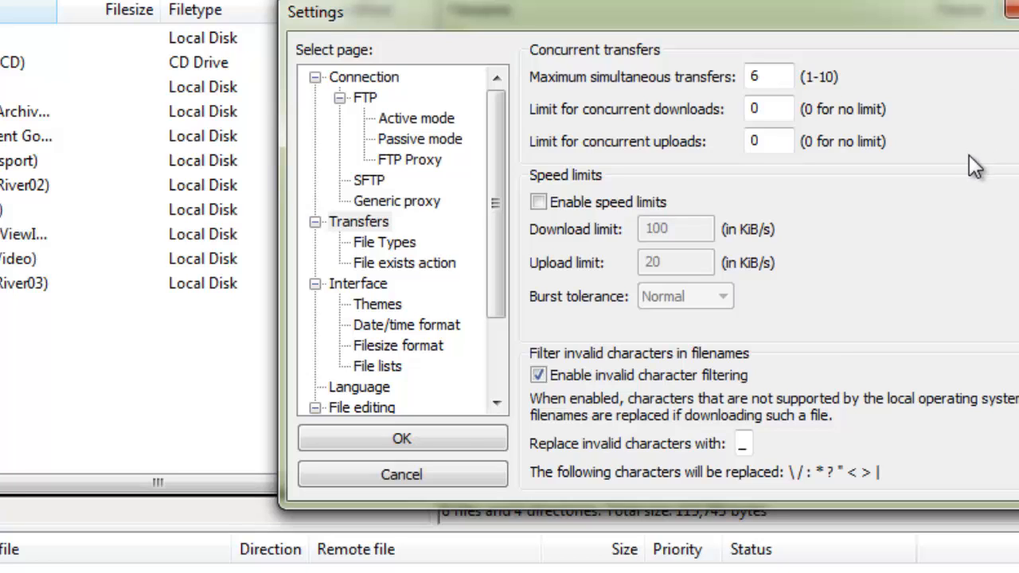
{"action": "left_click", "coordinate": [968, 154]}
{"action": "left_click", "coordinate": [450, 439]}
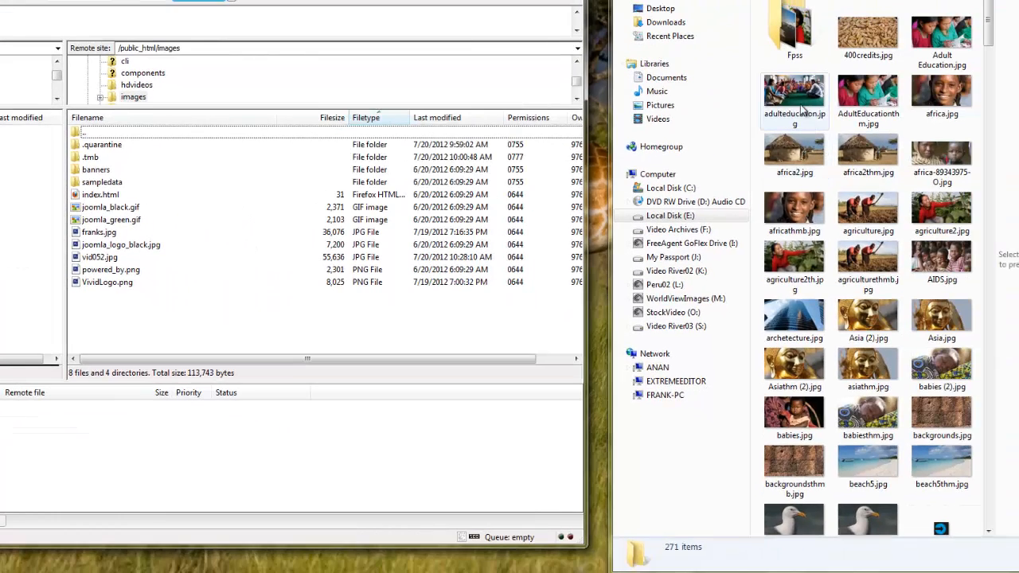
- Upload the local images from adulteducation.jpg through backgrounds.jpg to /public_html/images, resizing the transfer queue area to follow the transfer
{"action": "left_click", "coordinate": [795, 96]}
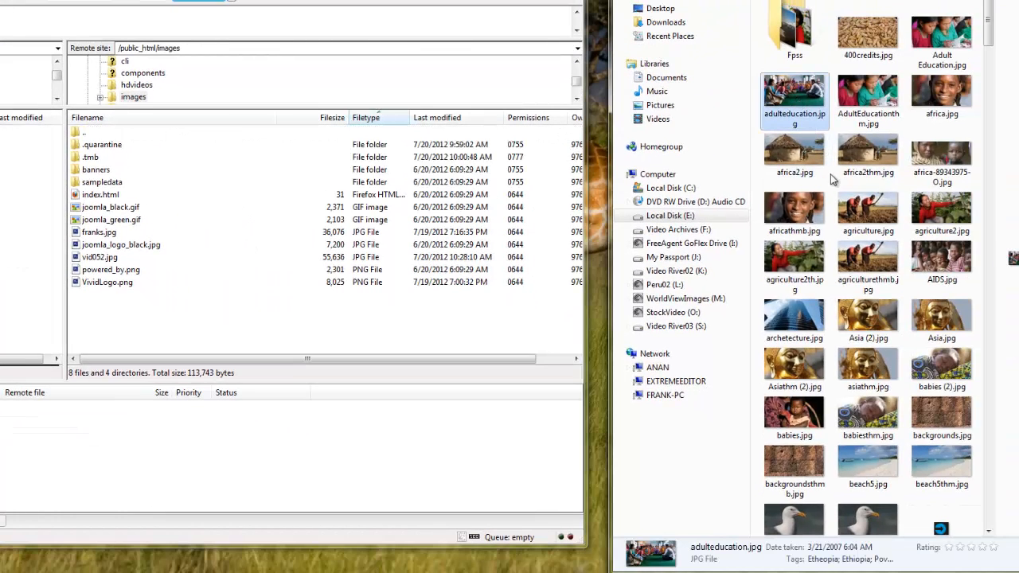
{"action": "left_click", "coordinate": [945, 422], "text": "shift"}
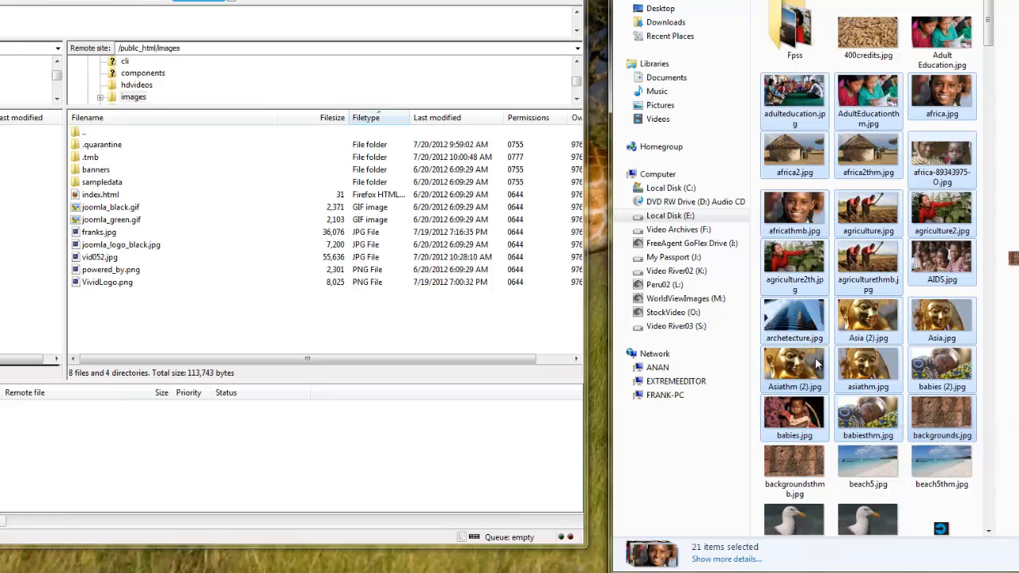
{"action": "left_click_drag", "start_coordinate": [802, 319], "coordinate": [254, 306]}
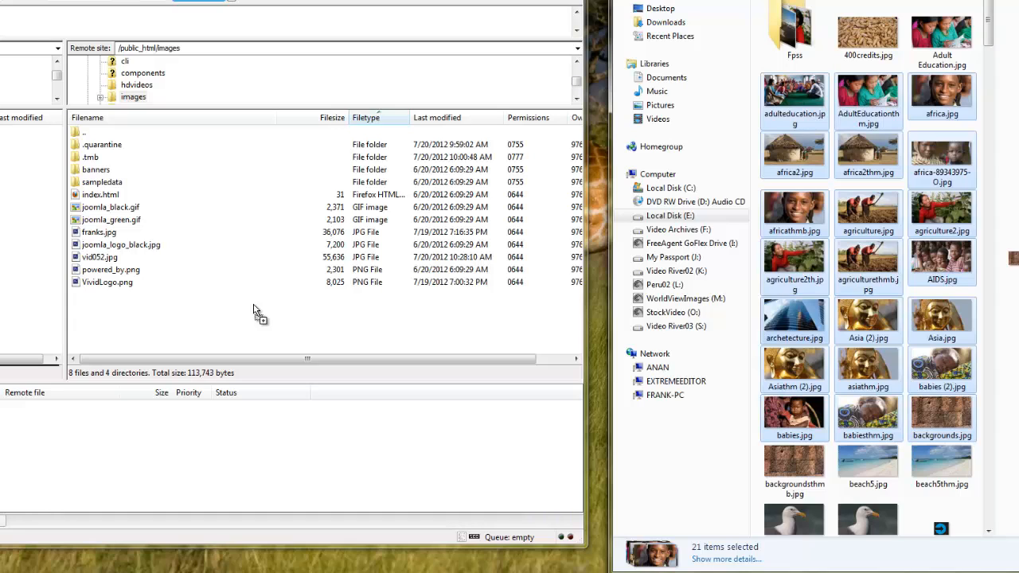
{"action": "left_click_drag", "start_coordinate": [254, 309], "coordinate": [255, 310]}
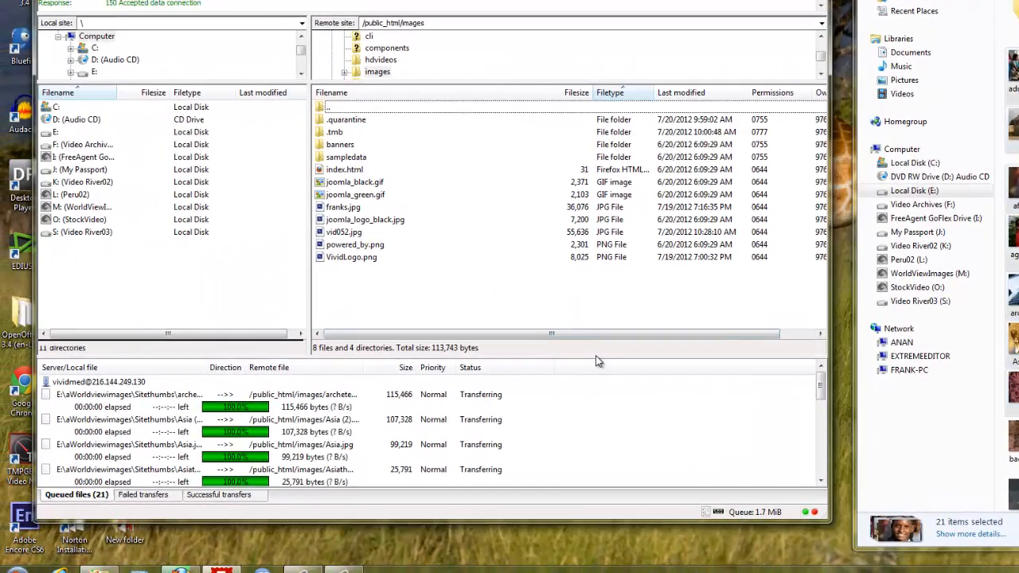
{"action": "left_click_drag", "start_coordinate": [598, 357], "coordinate": [599, 266]}
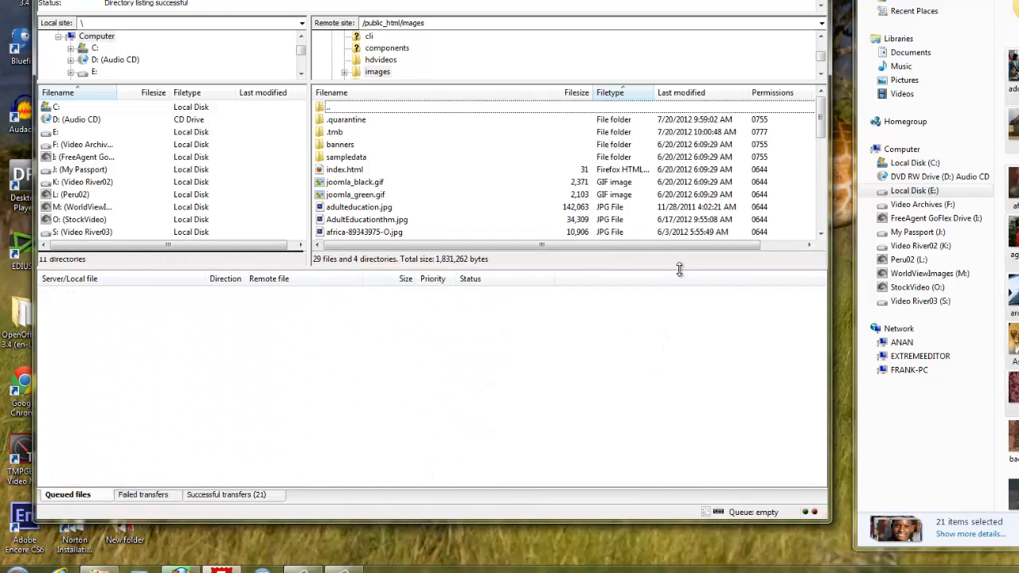
{"action": "left_click_drag", "start_coordinate": [679, 270], "coordinate": [679, 419]}
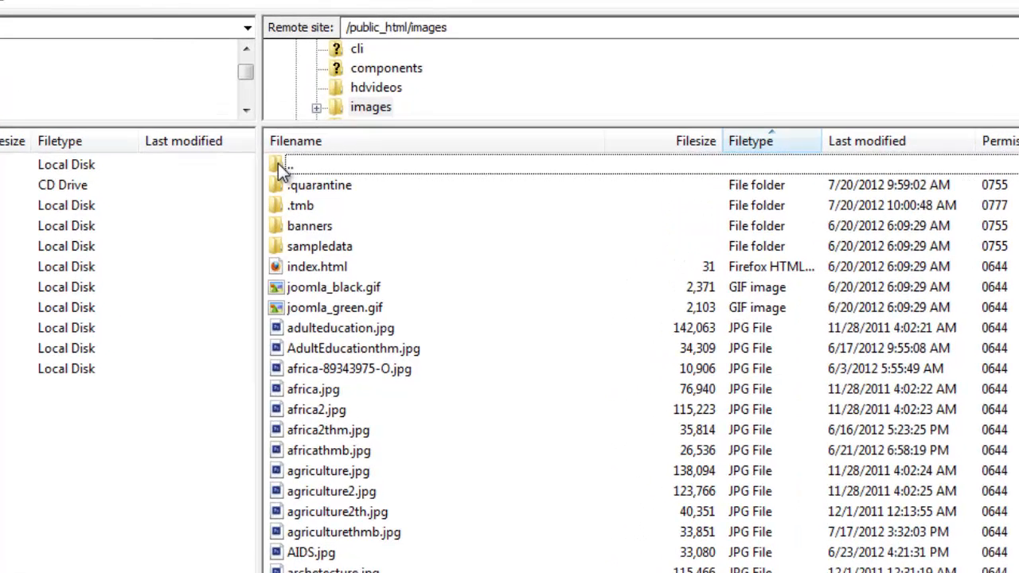
- Return to public_html on the server and create a directory named myphotos there
{"action": "left_click", "coordinate": [293, 147]}
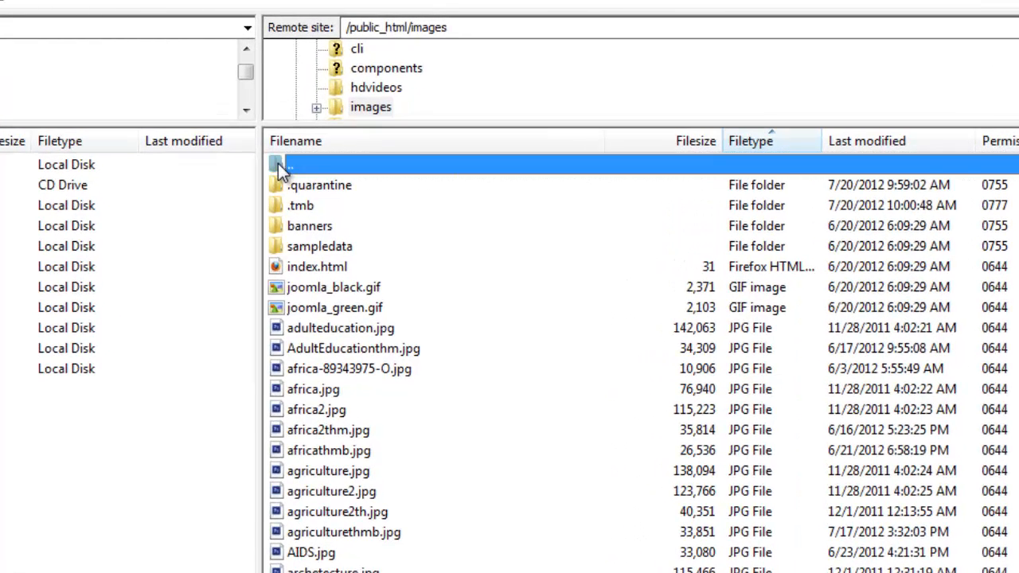
{"action": "double_click", "coordinate": [278, 163]}
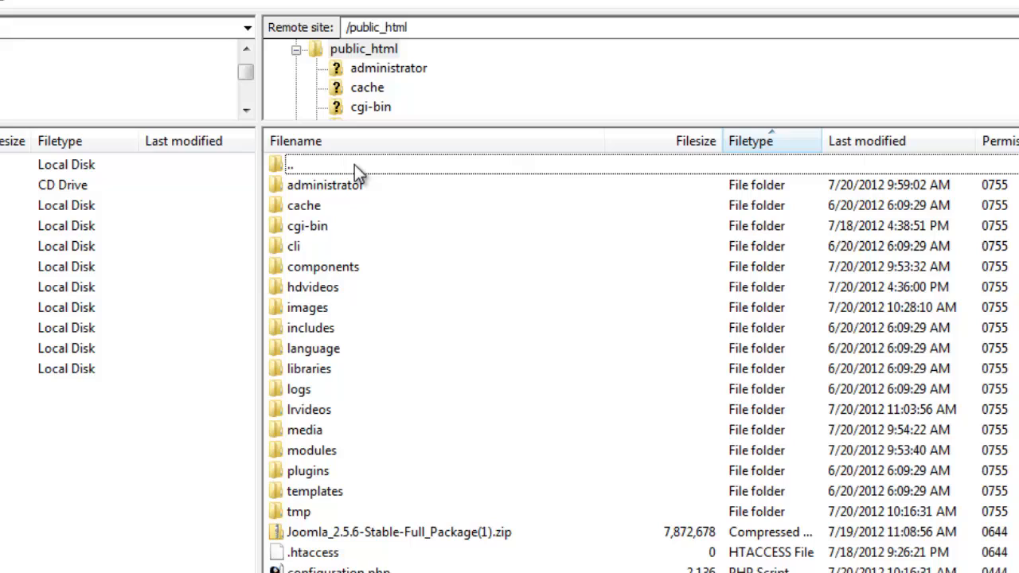
{"action": "right_click", "coordinate": [354, 165]}
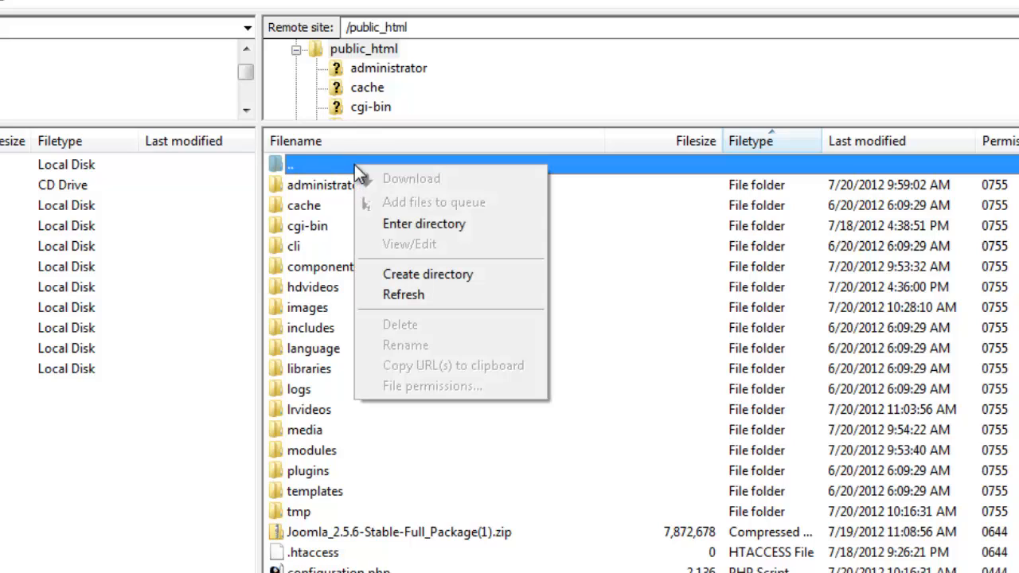
{"action": "left_click", "coordinate": [426, 277]}
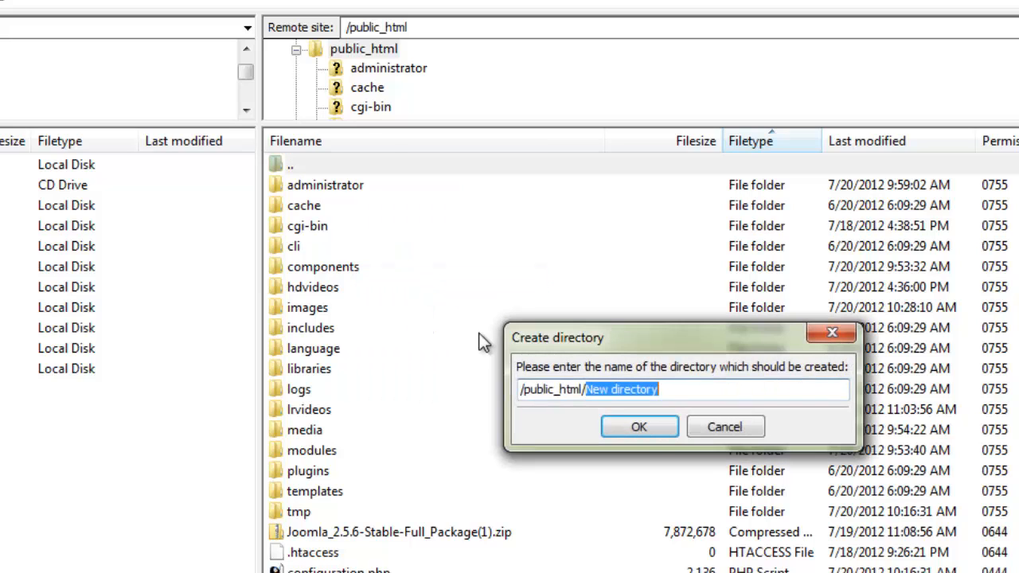
{"action": "type", "text": "my"}
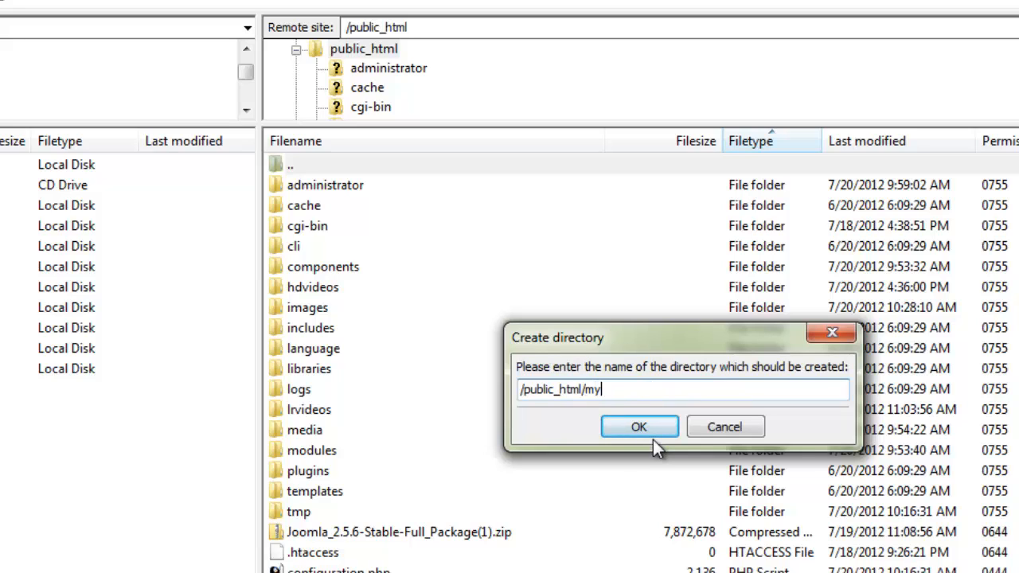
{"action": "type", "text": "photos"}
{"action": "key", "text": "Return"}
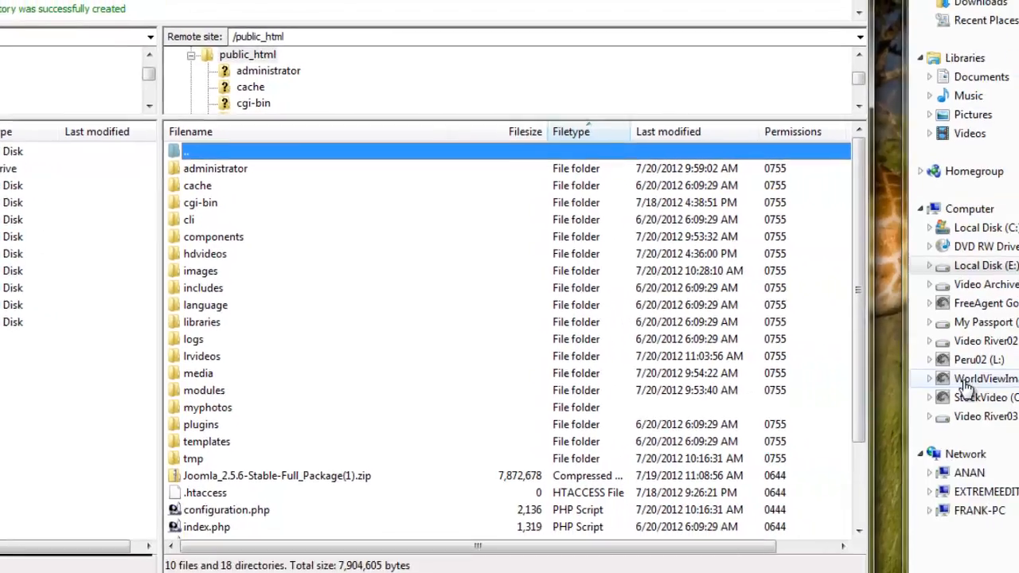
- Upload wvi_000040.jpg through wvi_000085.jpg from M:\Cambodia into the server's /public_html/myphotos directory and enlarge the transfer queue area
{"action": "left_click", "coordinate": [966, 385]}
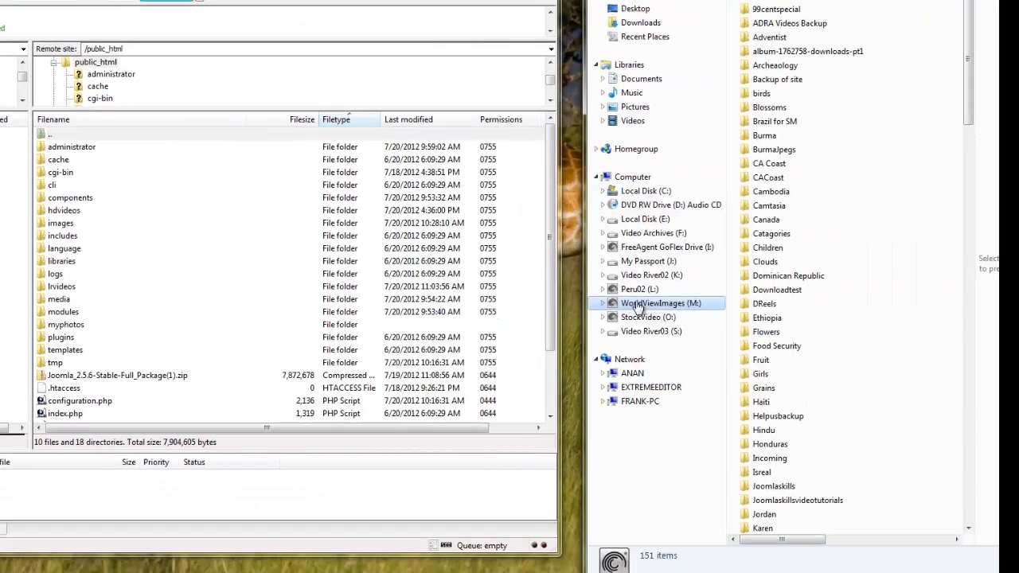
{"action": "double_click", "coordinate": [771, 194]}
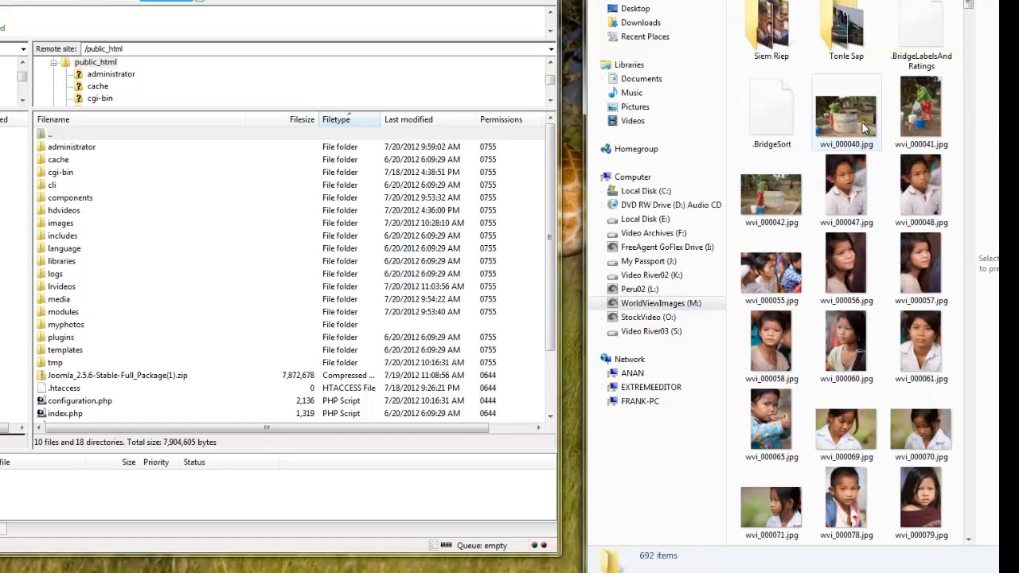
{"action": "left_click", "coordinate": [861, 120]}
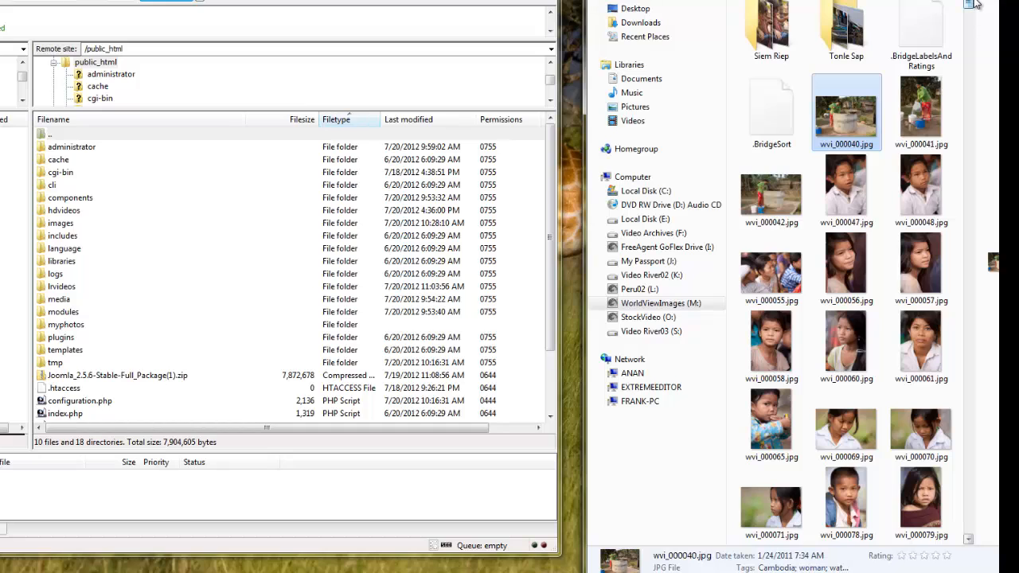
{"action": "left_click_drag", "start_coordinate": [972, 1], "coordinate": [974, 12]}
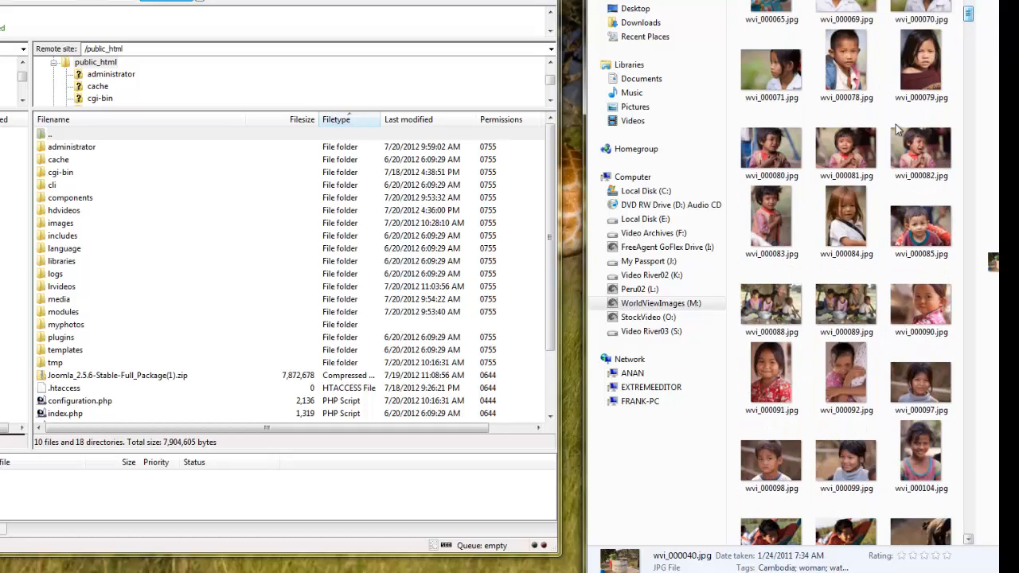
{"action": "left_click", "coordinate": [918, 228], "text": "shift"}
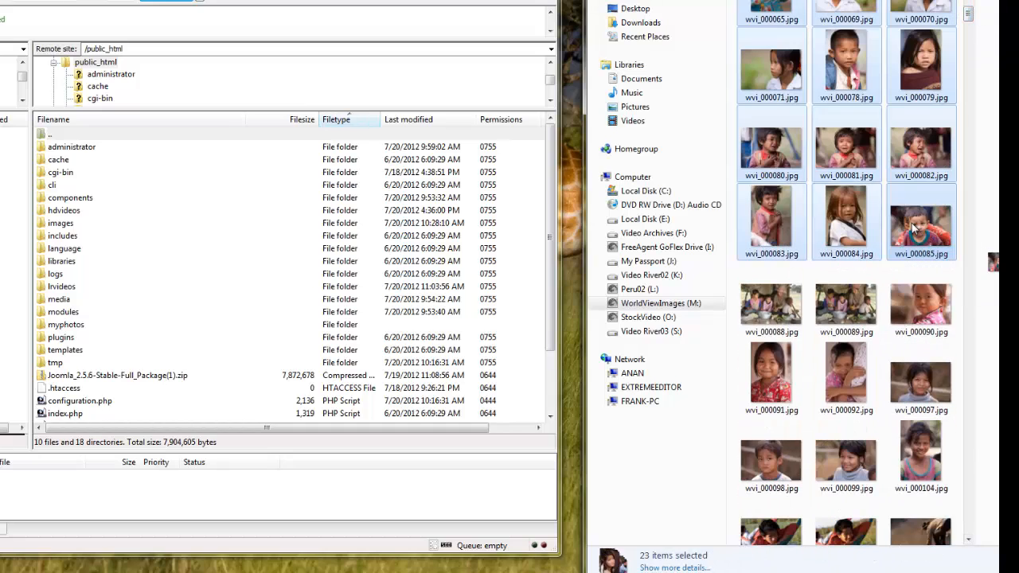
{"action": "double_click", "coordinate": [42, 328]}
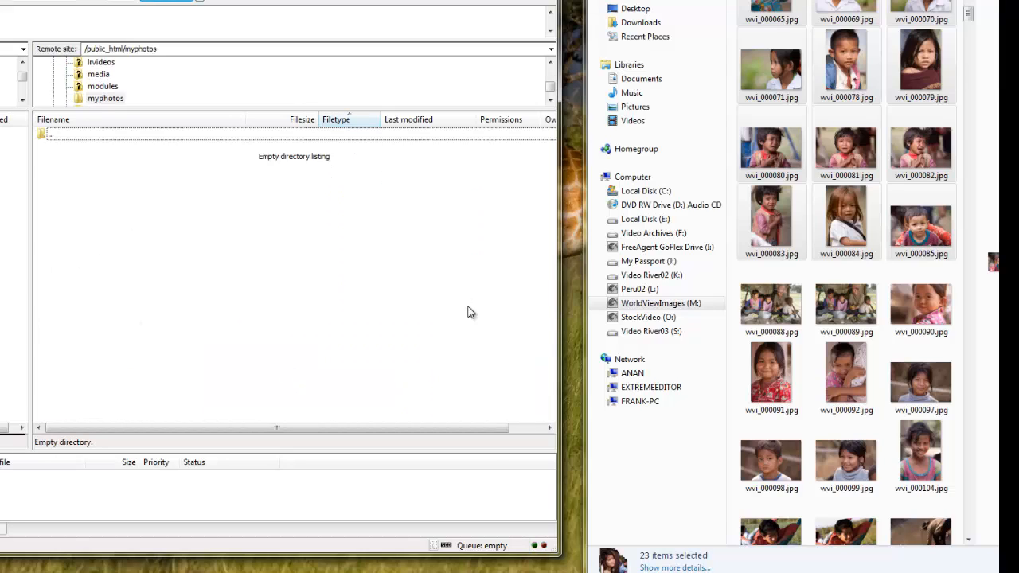
{"action": "left_click_drag", "start_coordinate": [769, 239], "coordinate": [248, 283]}
{"action": "left_click_drag", "start_coordinate": [248, 282], "coordinate": [254, 281]}
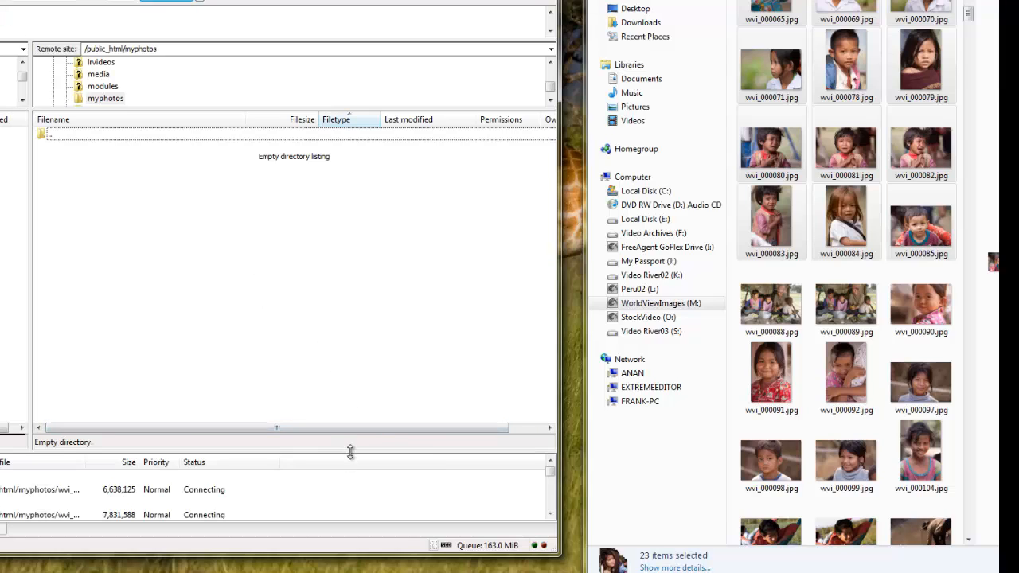
{"action": "left_click_drag", "start_coordinate": [351, 452], "coordinate": [350, 432]}
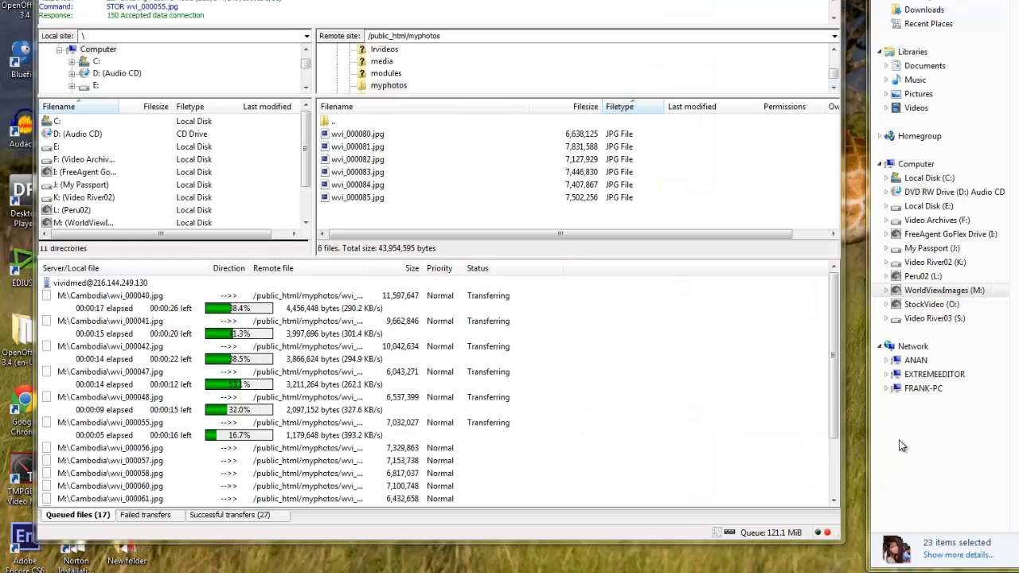